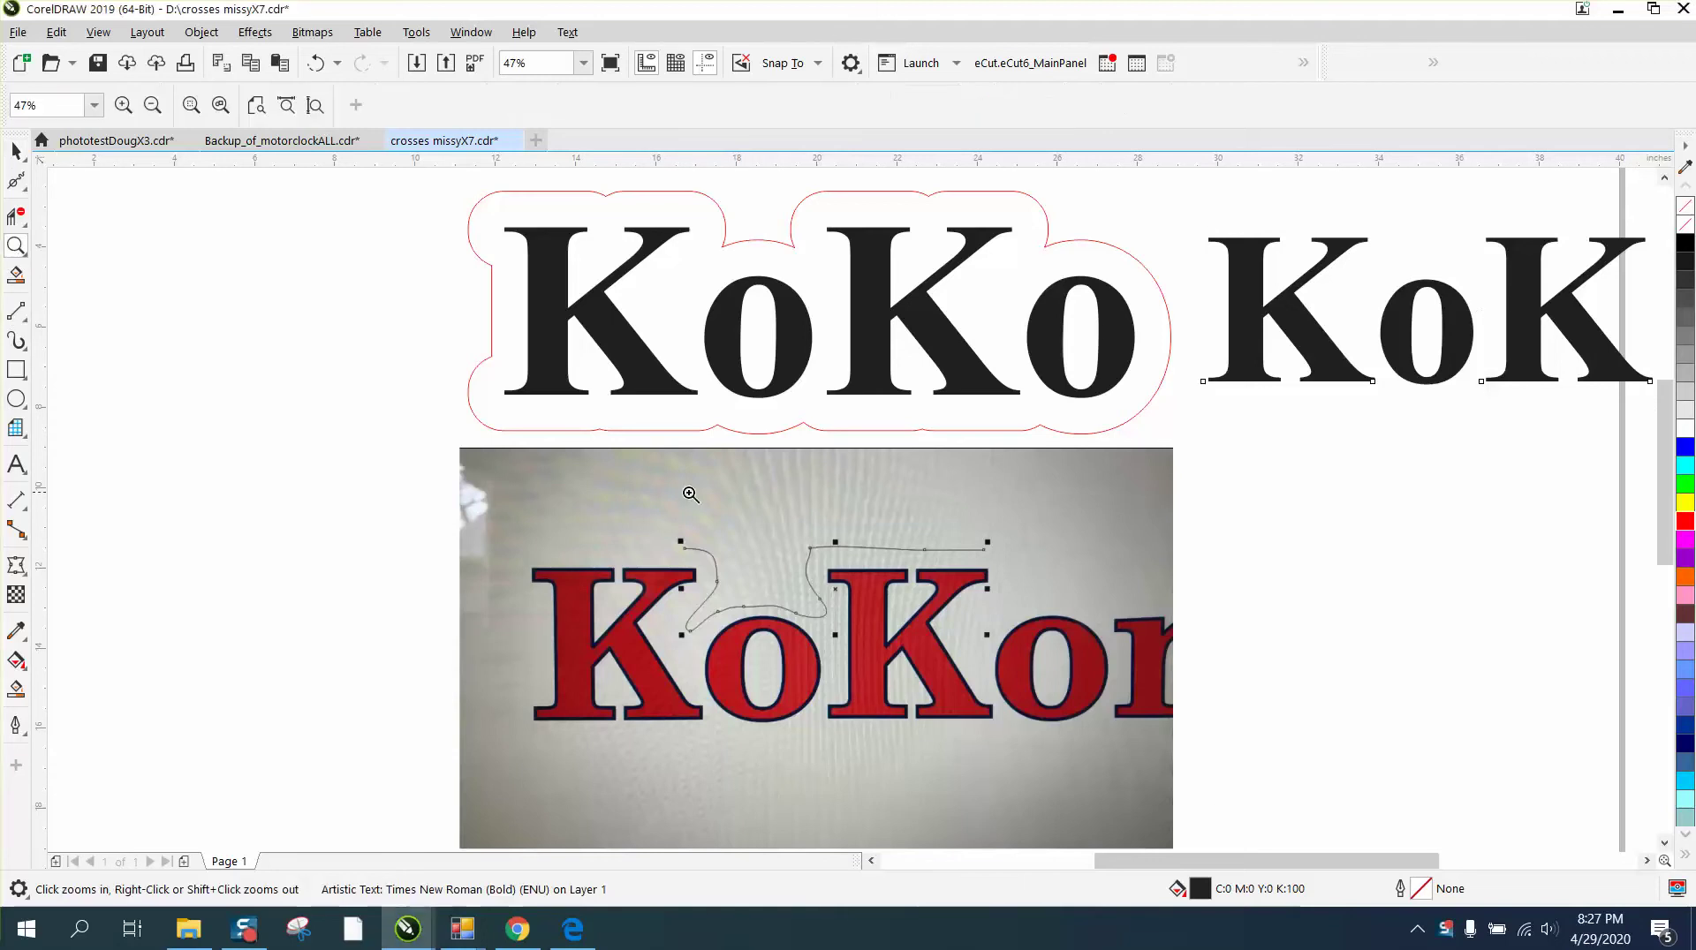
- Zoom in to inspect the marked area of the reference photo and the left KoKo
{"action": "left_click_drag", "start_coordinate": [473, 500], "coordinate": [870, 732]}
{"action": "left_click_drag", "start_coordinate": [1293, 825], "coordinate": [1291, 823]}
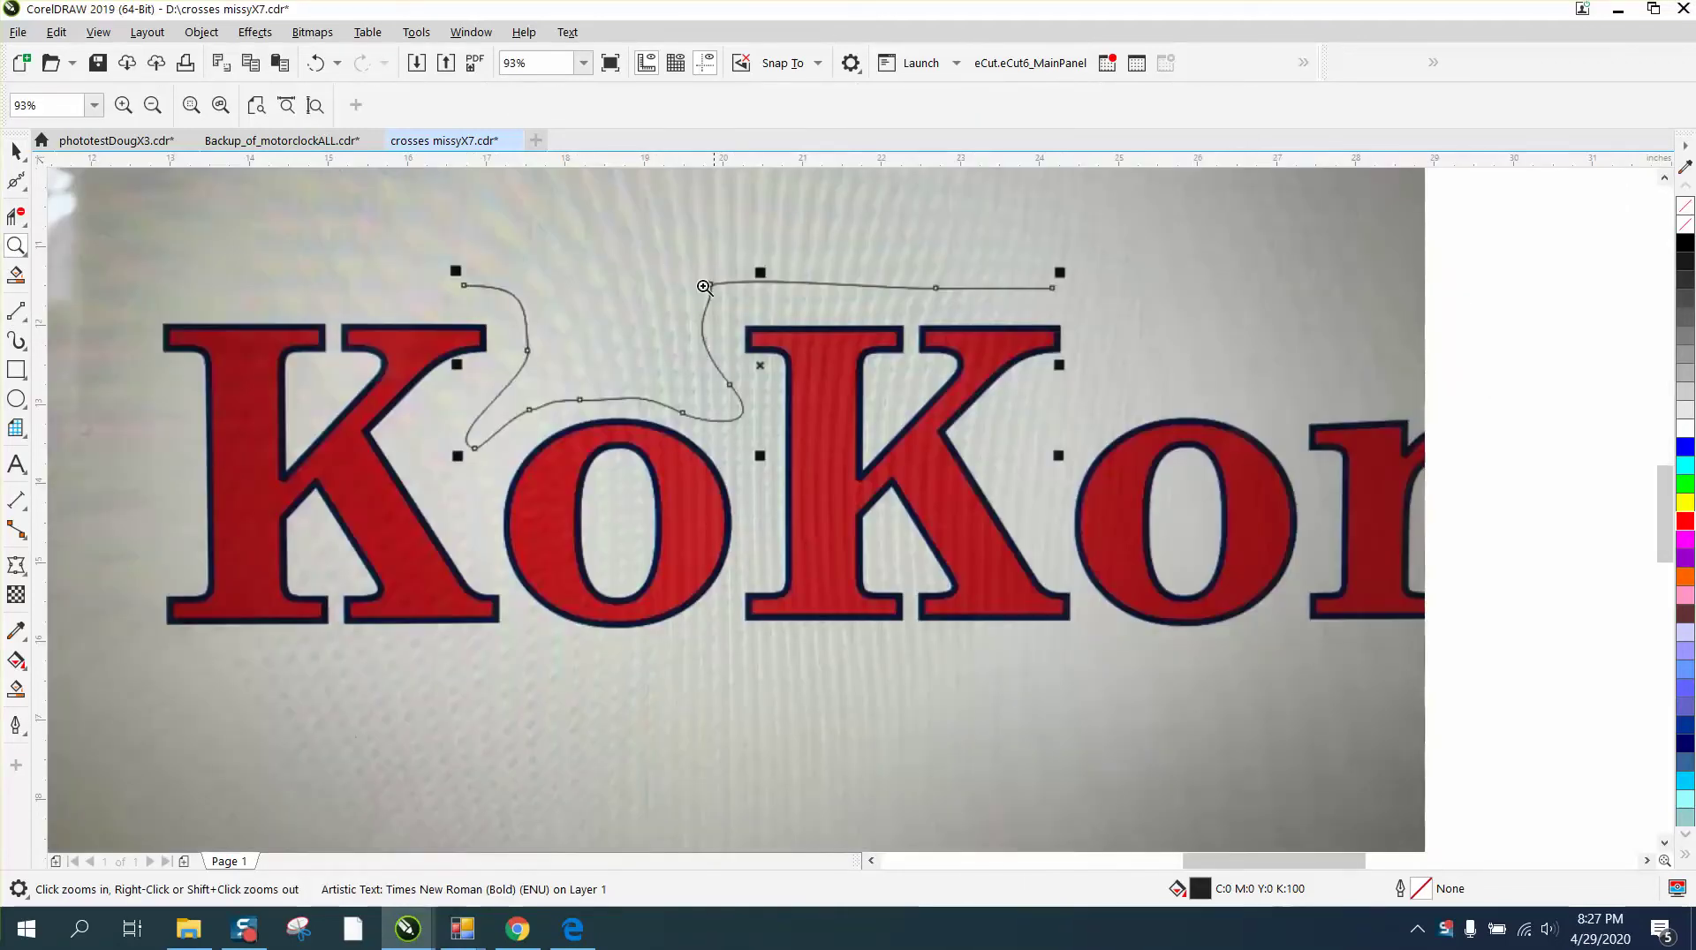
{"action": "scroll", "coordinate": [698, 453], "scroll_direction": "down", "scroll_amount": 2}
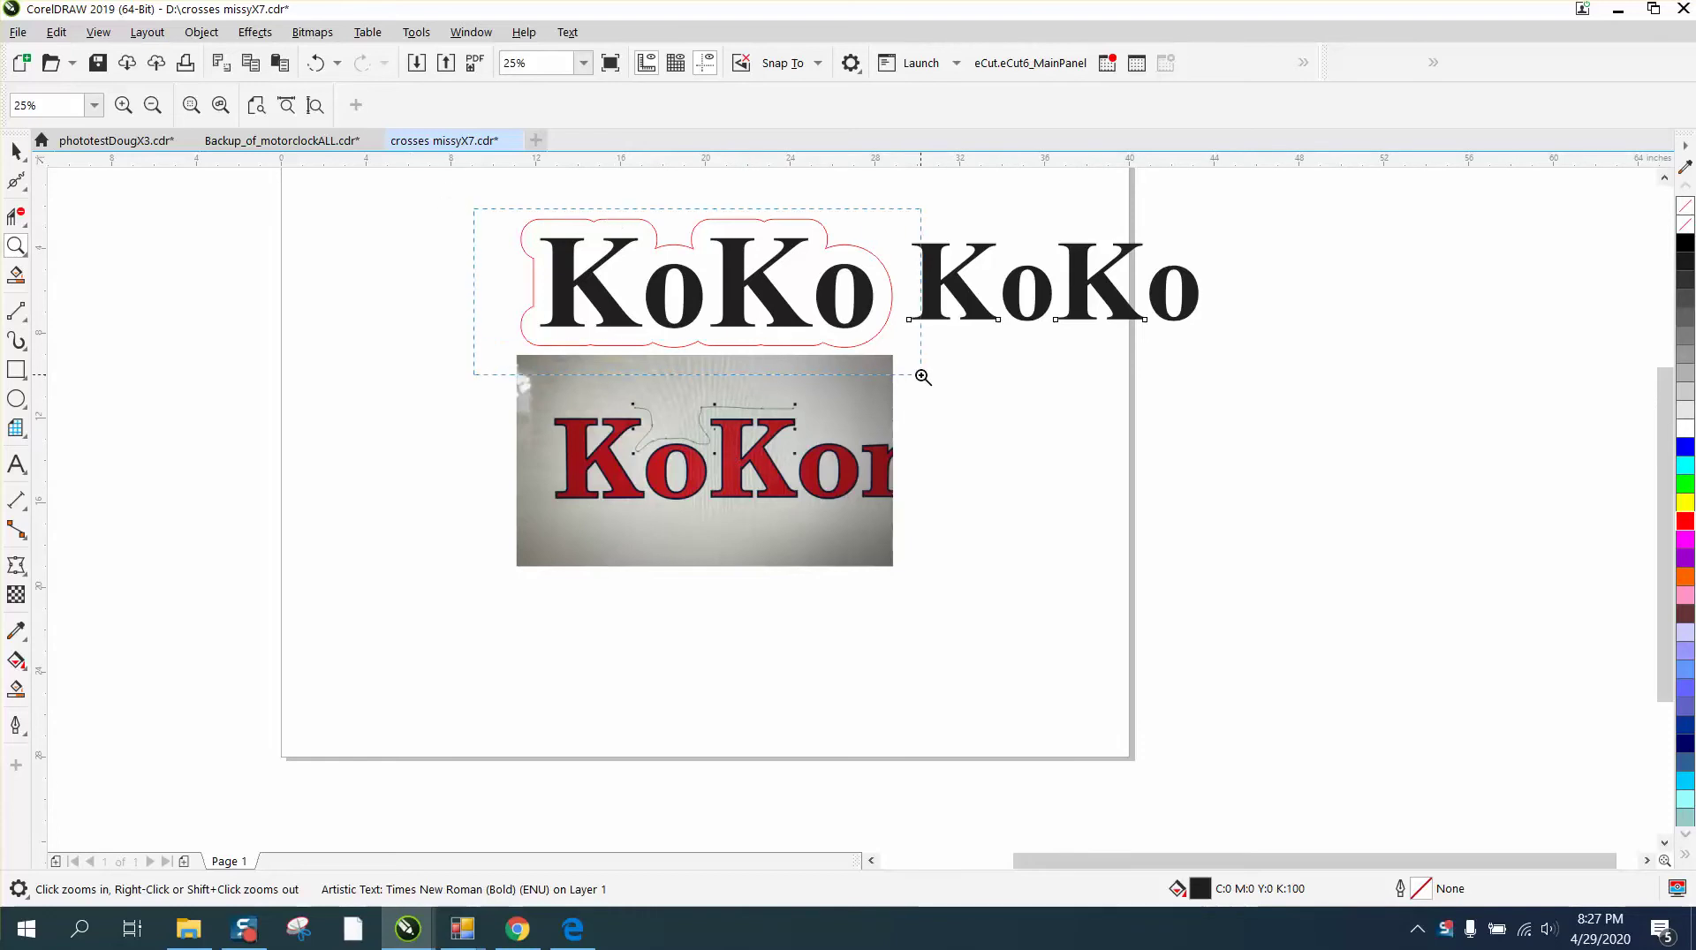
{"action": "left_click_drag", "start_coordinate": [473, 209], "coordinate": [922, 377]}
{"action": "right_click", "coordinate": [681, 321]}
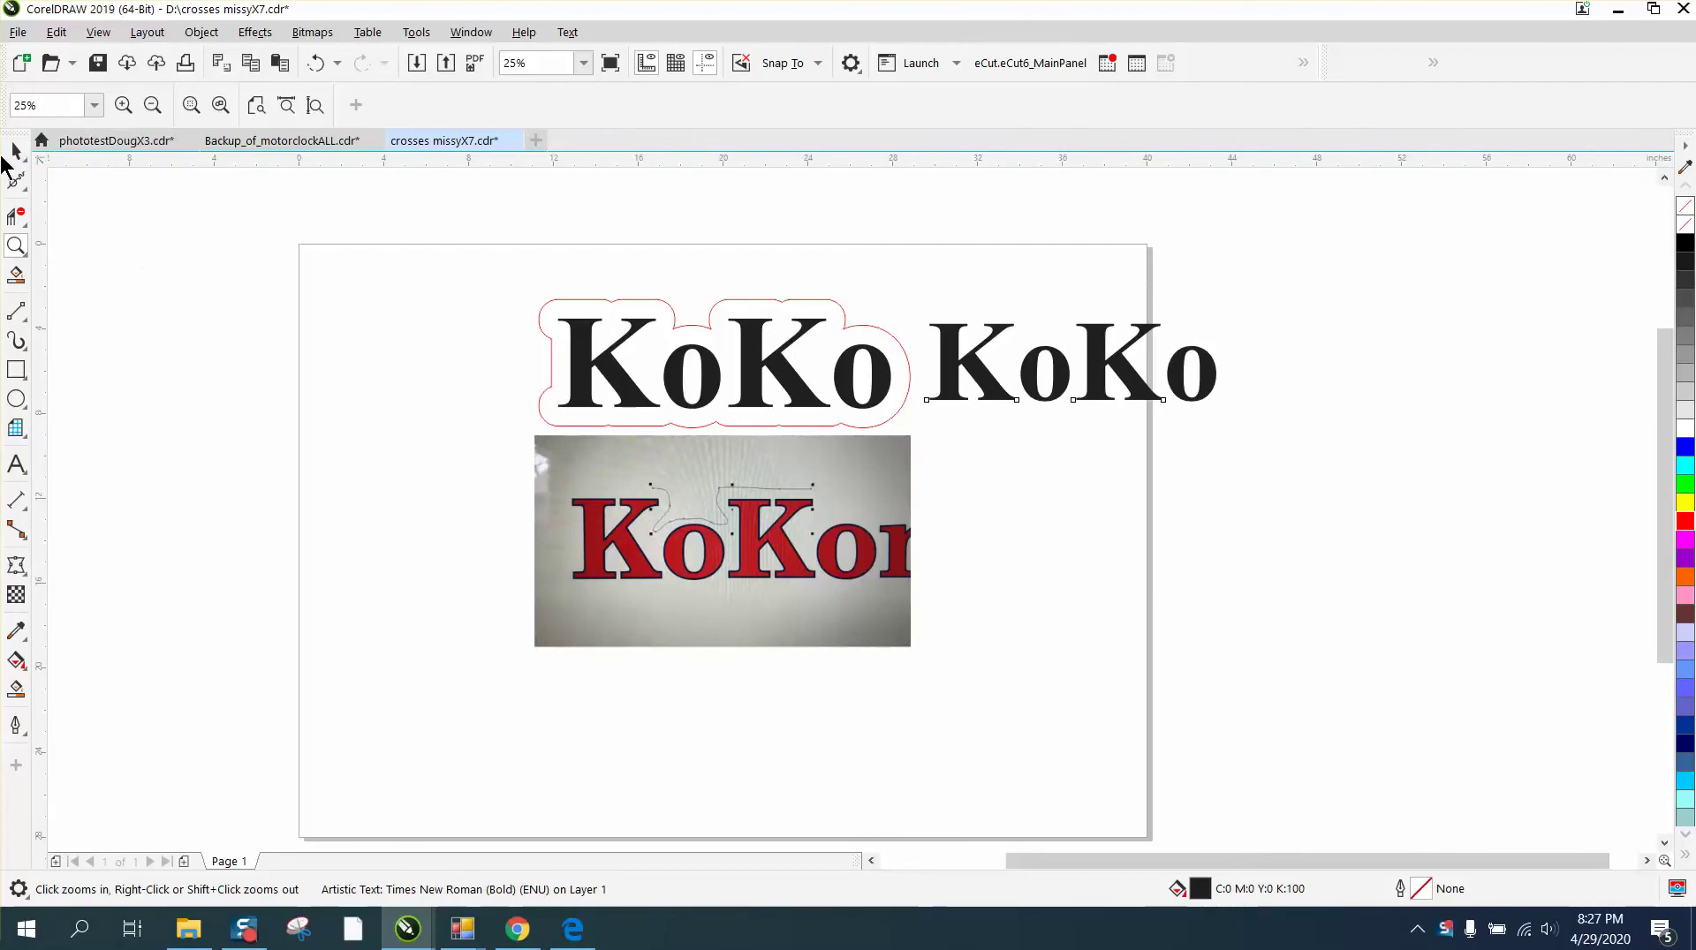
- Delete the old outlined black KoKo and its leftover red outline
{"action": "left_click", "coordinate": [16, 152]}
{"action": "left_click_drag", "start_coordinate": [500, 277], "coordinate": [909, 434]}
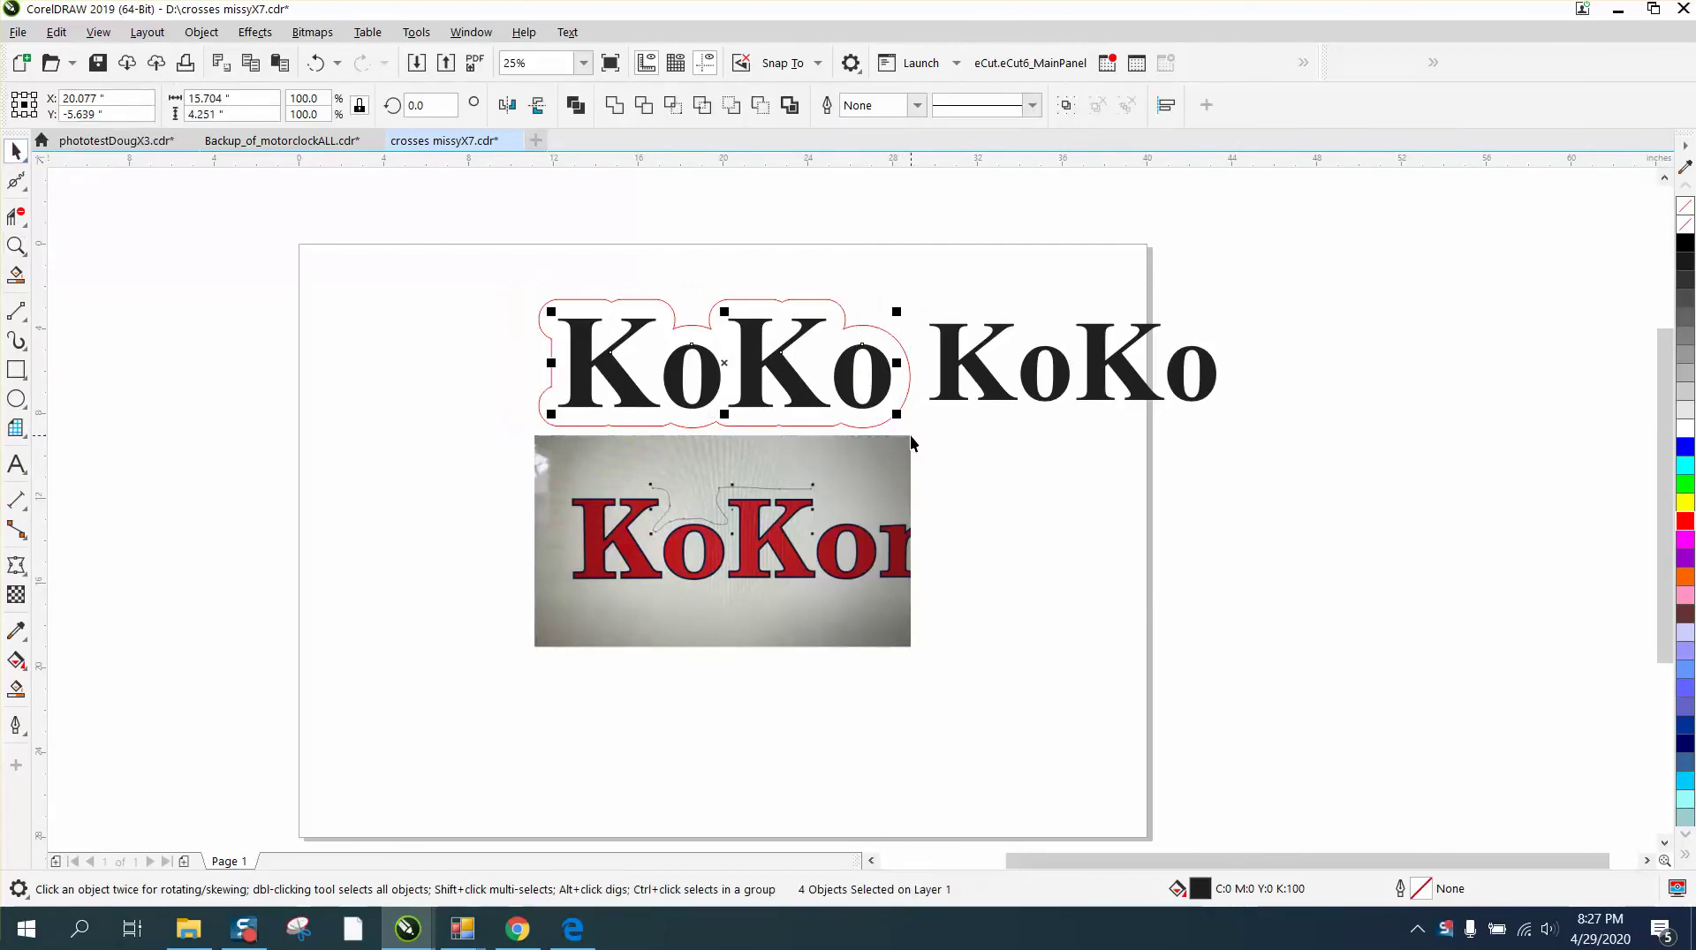
{"action": "key", "text": "Delete"}
{"action": "left_click", "coordinate": [894, 356]}
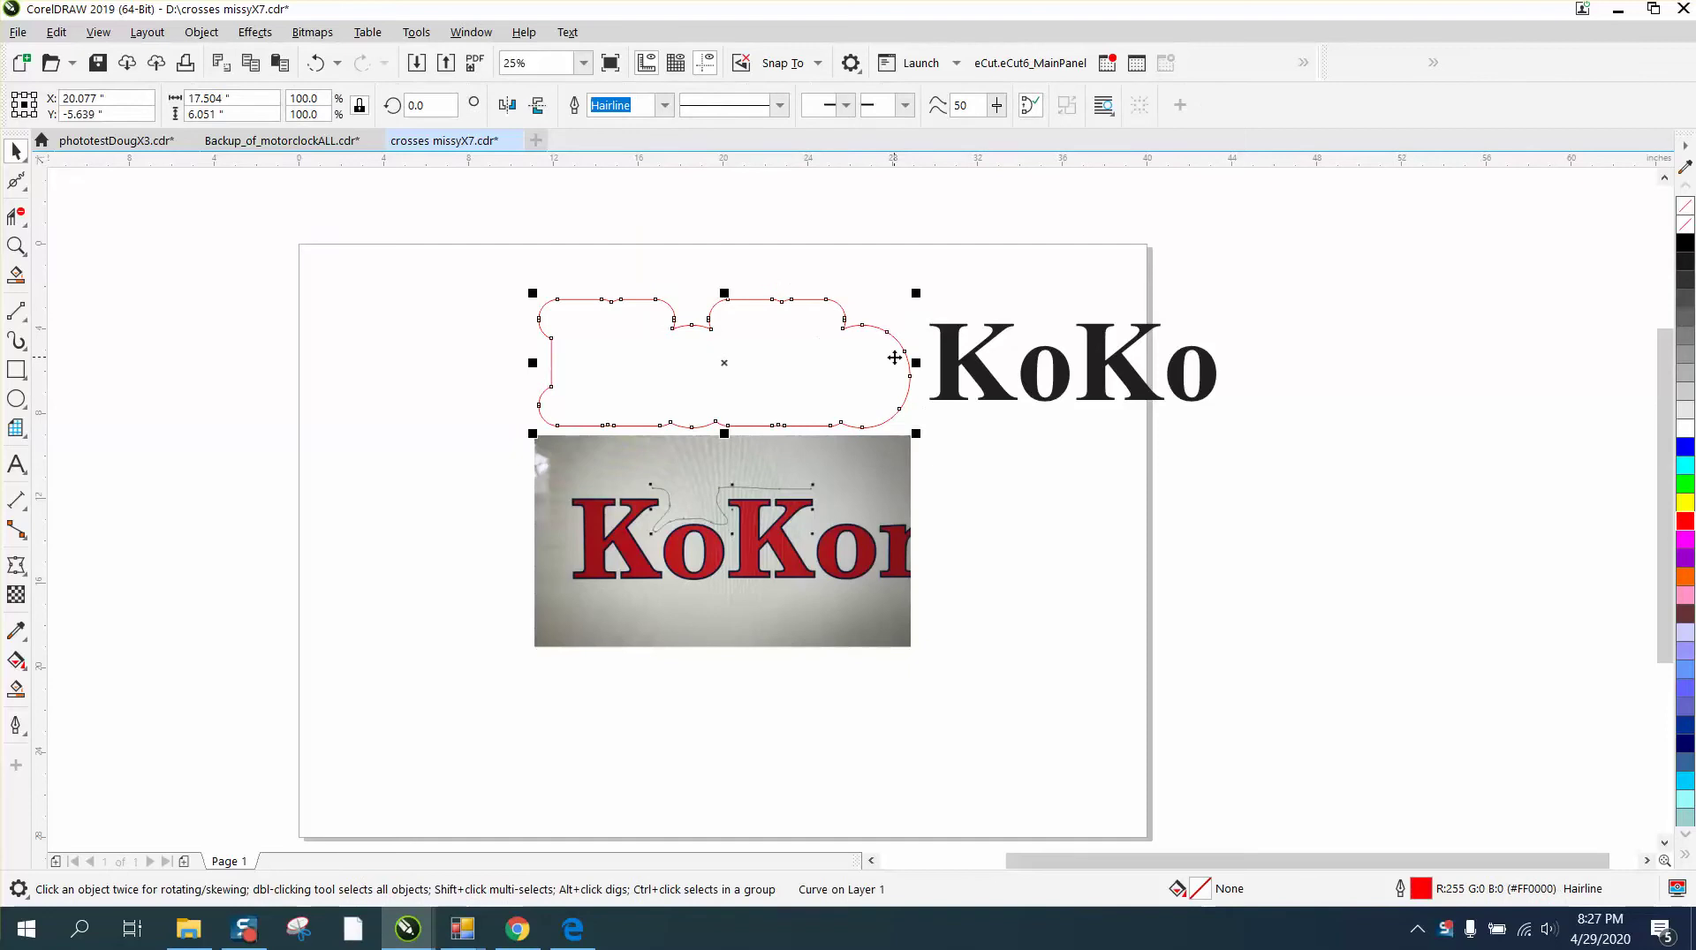
{"action": "key", "text": "Delete"}
- Move the other KoKo above the photo and break it apart into separate letters
{"action": "left_click_drag", "start_coordinate": [981, 358], "coordinate": [637, 341]}
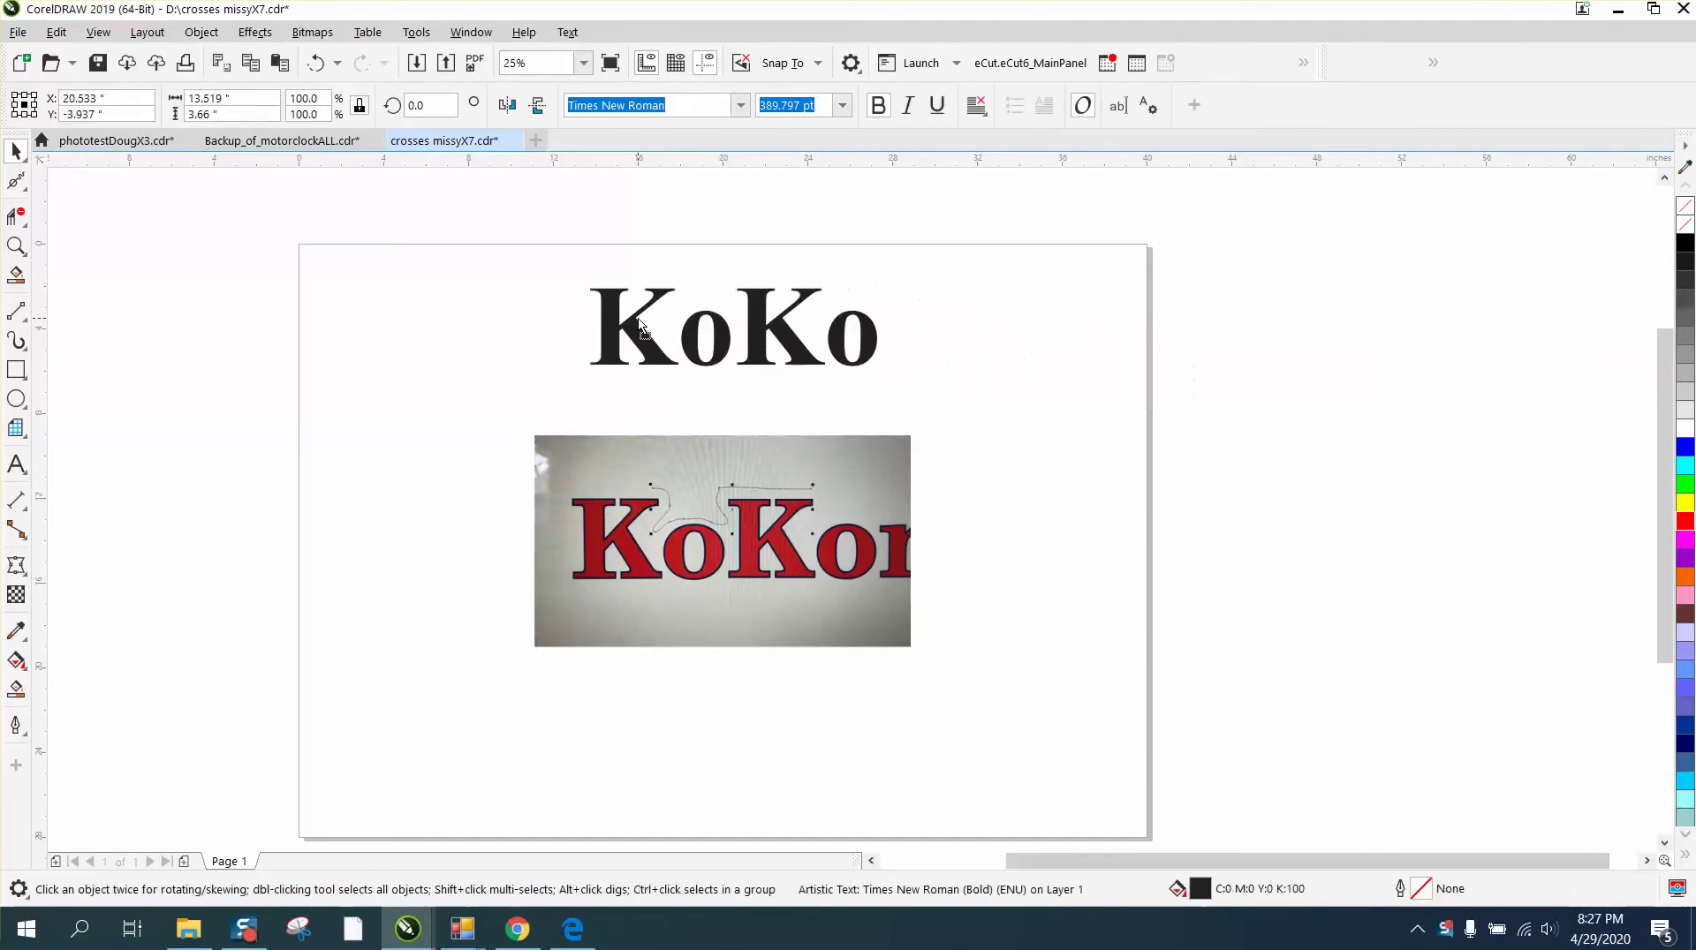
{"action": "left_click", "coordinate": [196, 33]}
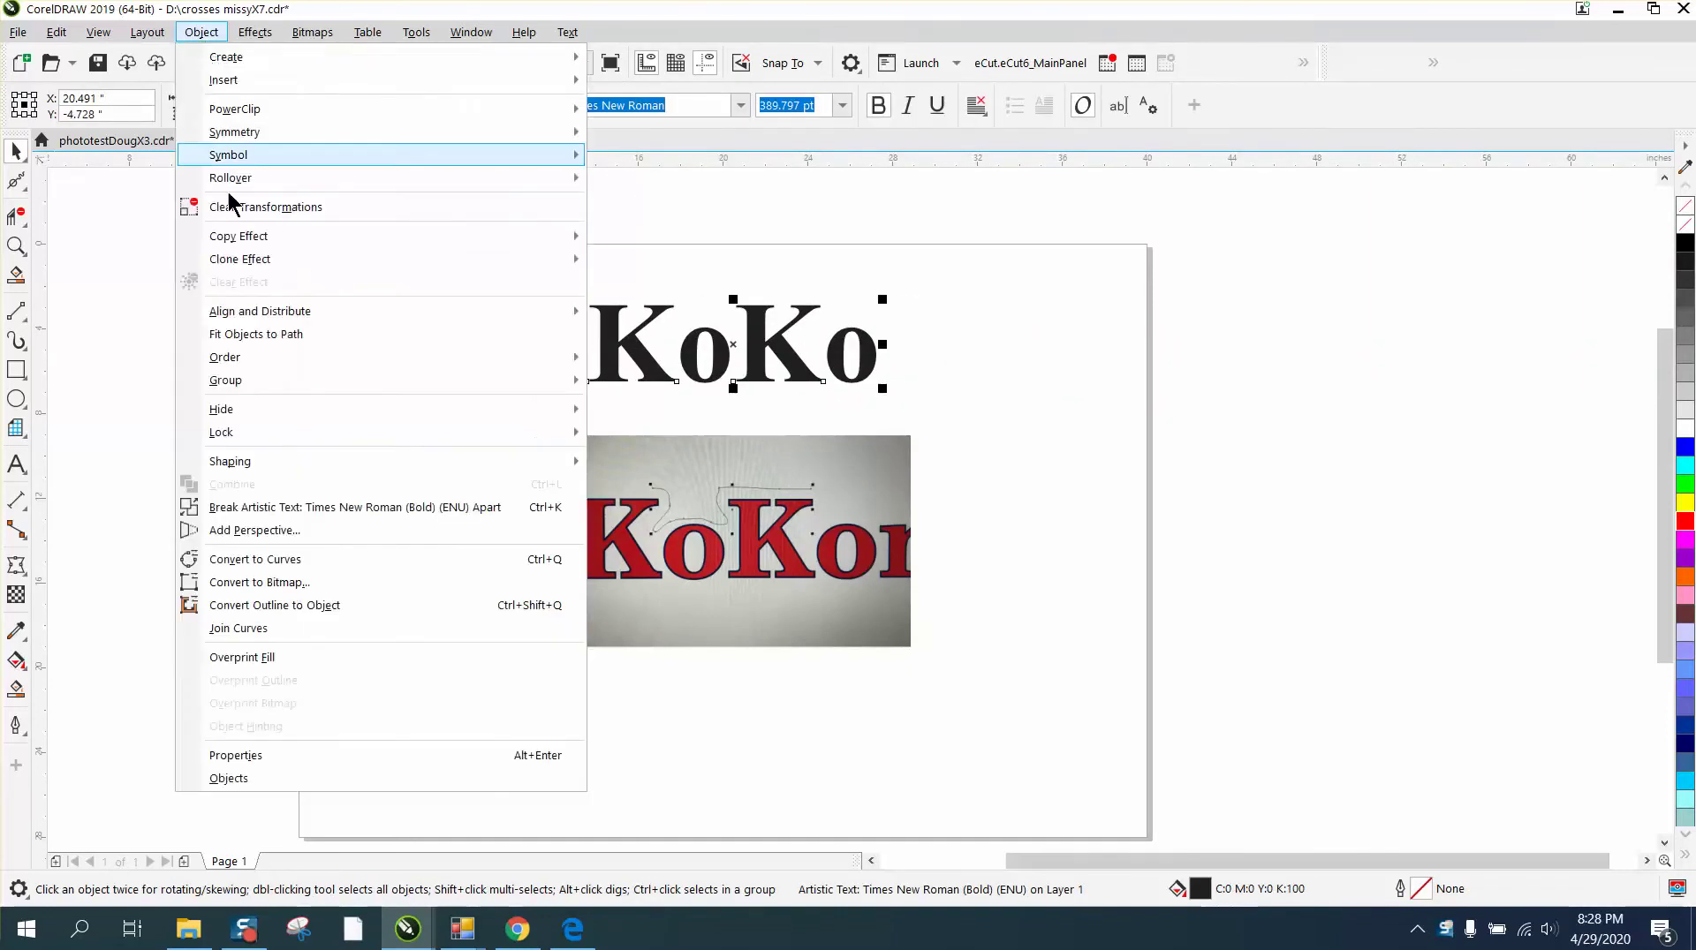
{"action": "left_click", "coordinate": [291, 508]}
- Convert the four KoKo letters to curves, create a boundary outline, and nudge it right off the page
{"action": "left_click_drag", "start_coordinate": [949, 415], "coordinate": [949, 415]}
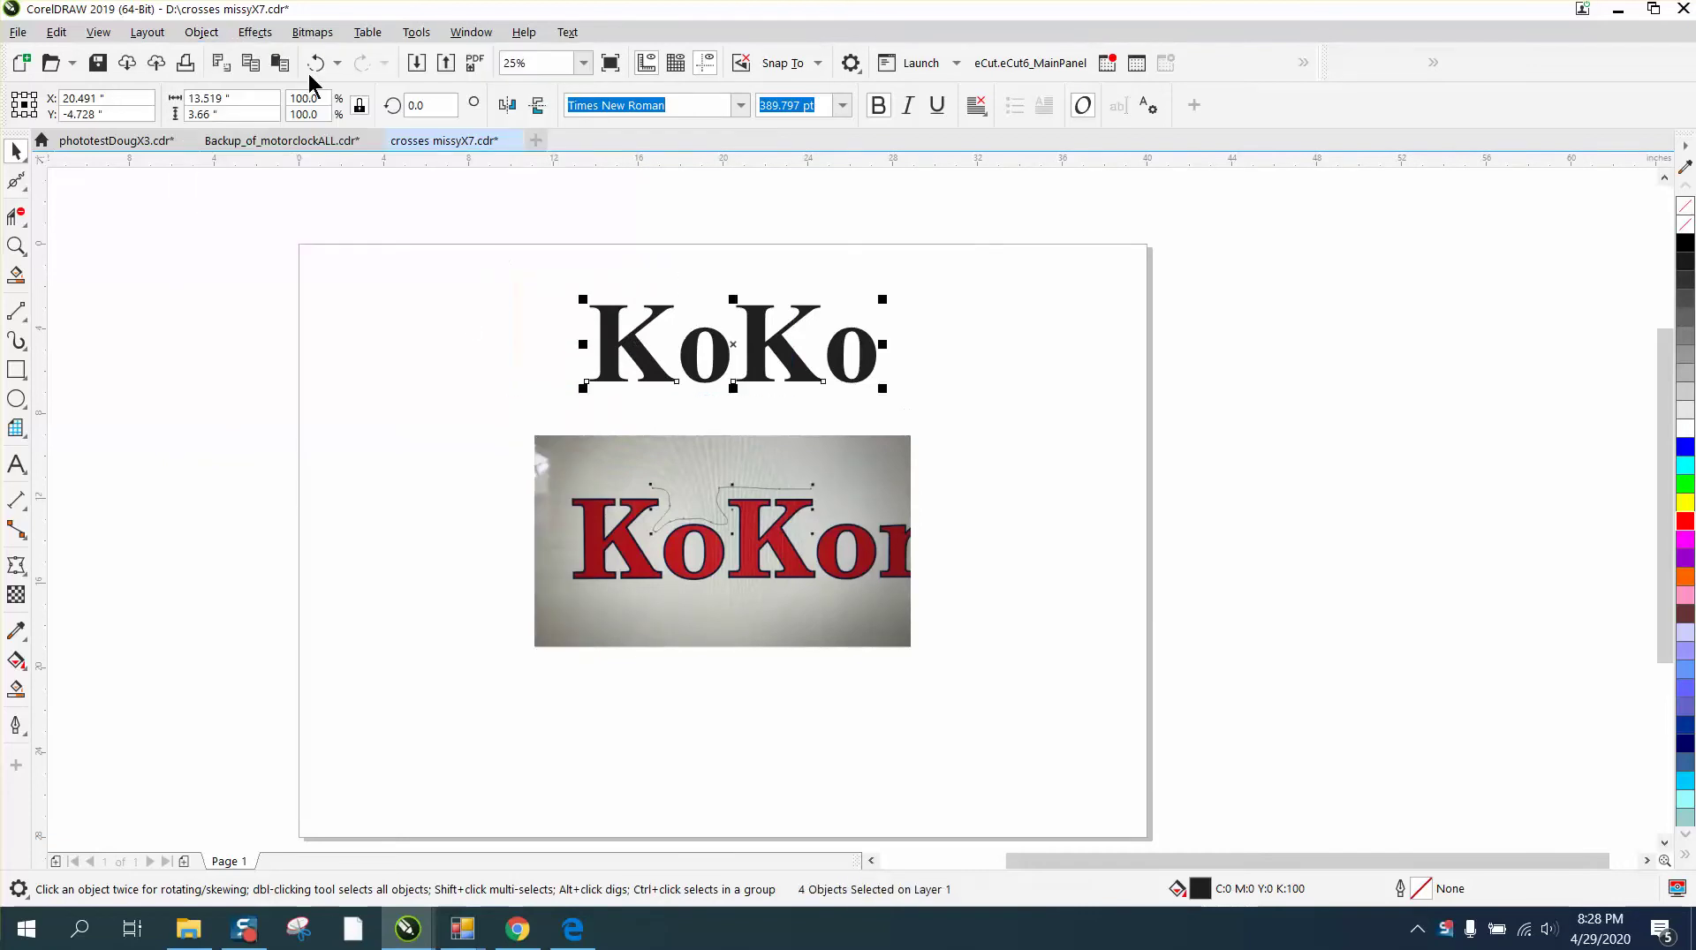
{"action": "left_click", "coordinate": [201, 32]}
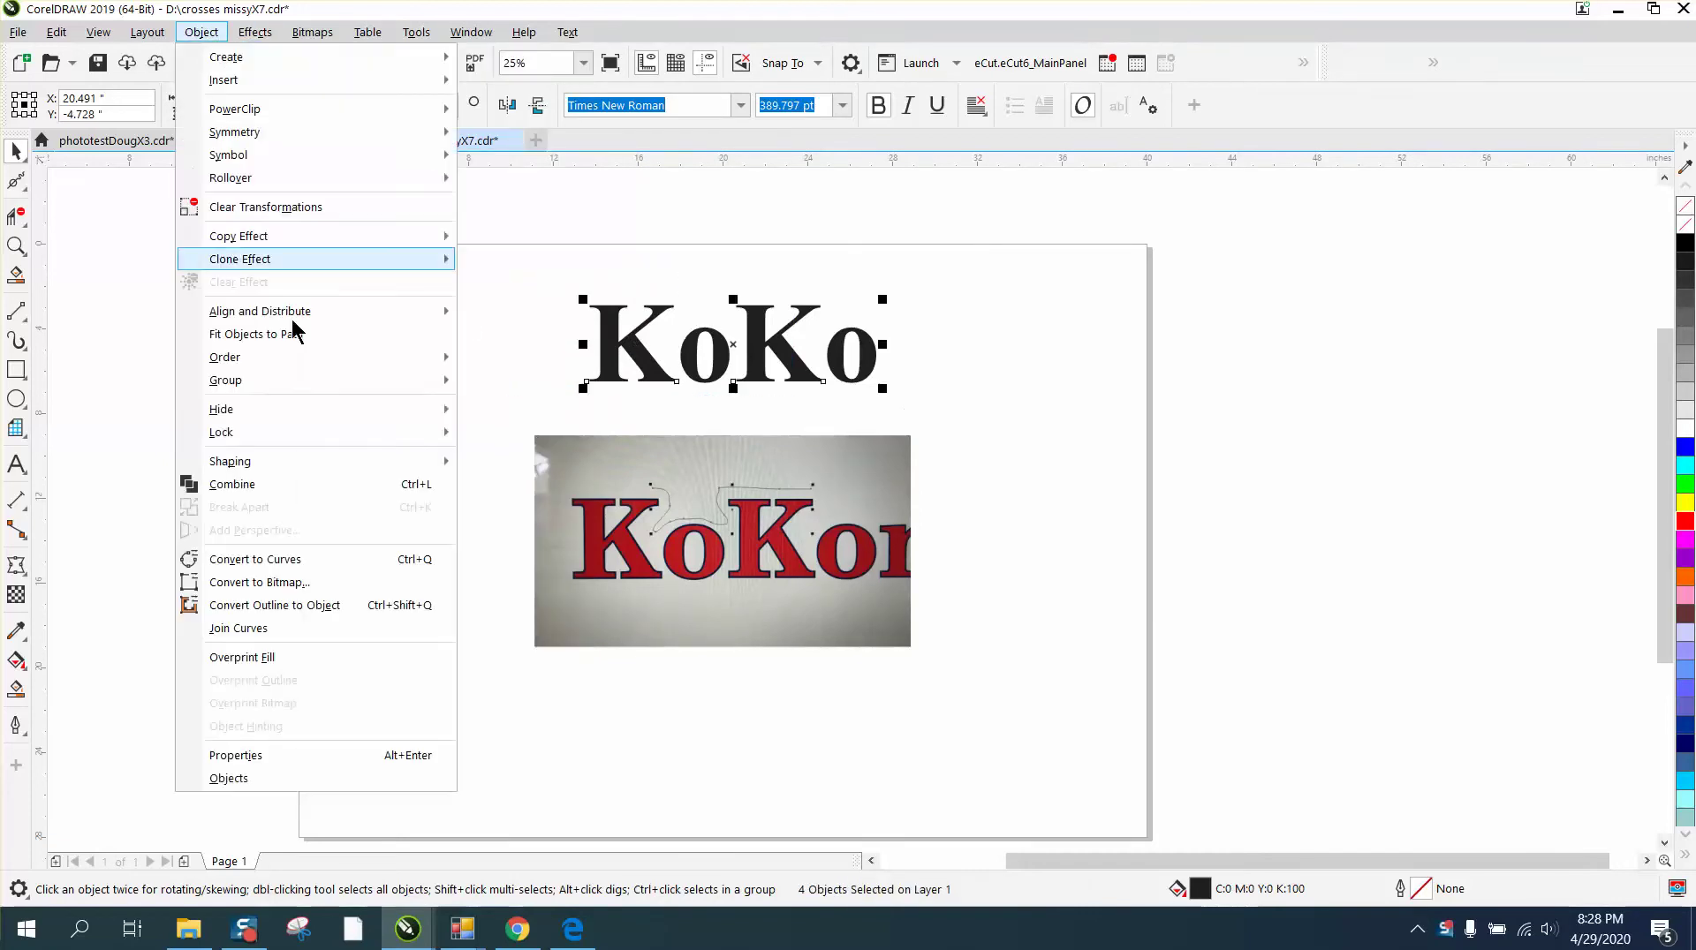
{"action": "left_click", "coordinate": [295, 560]}
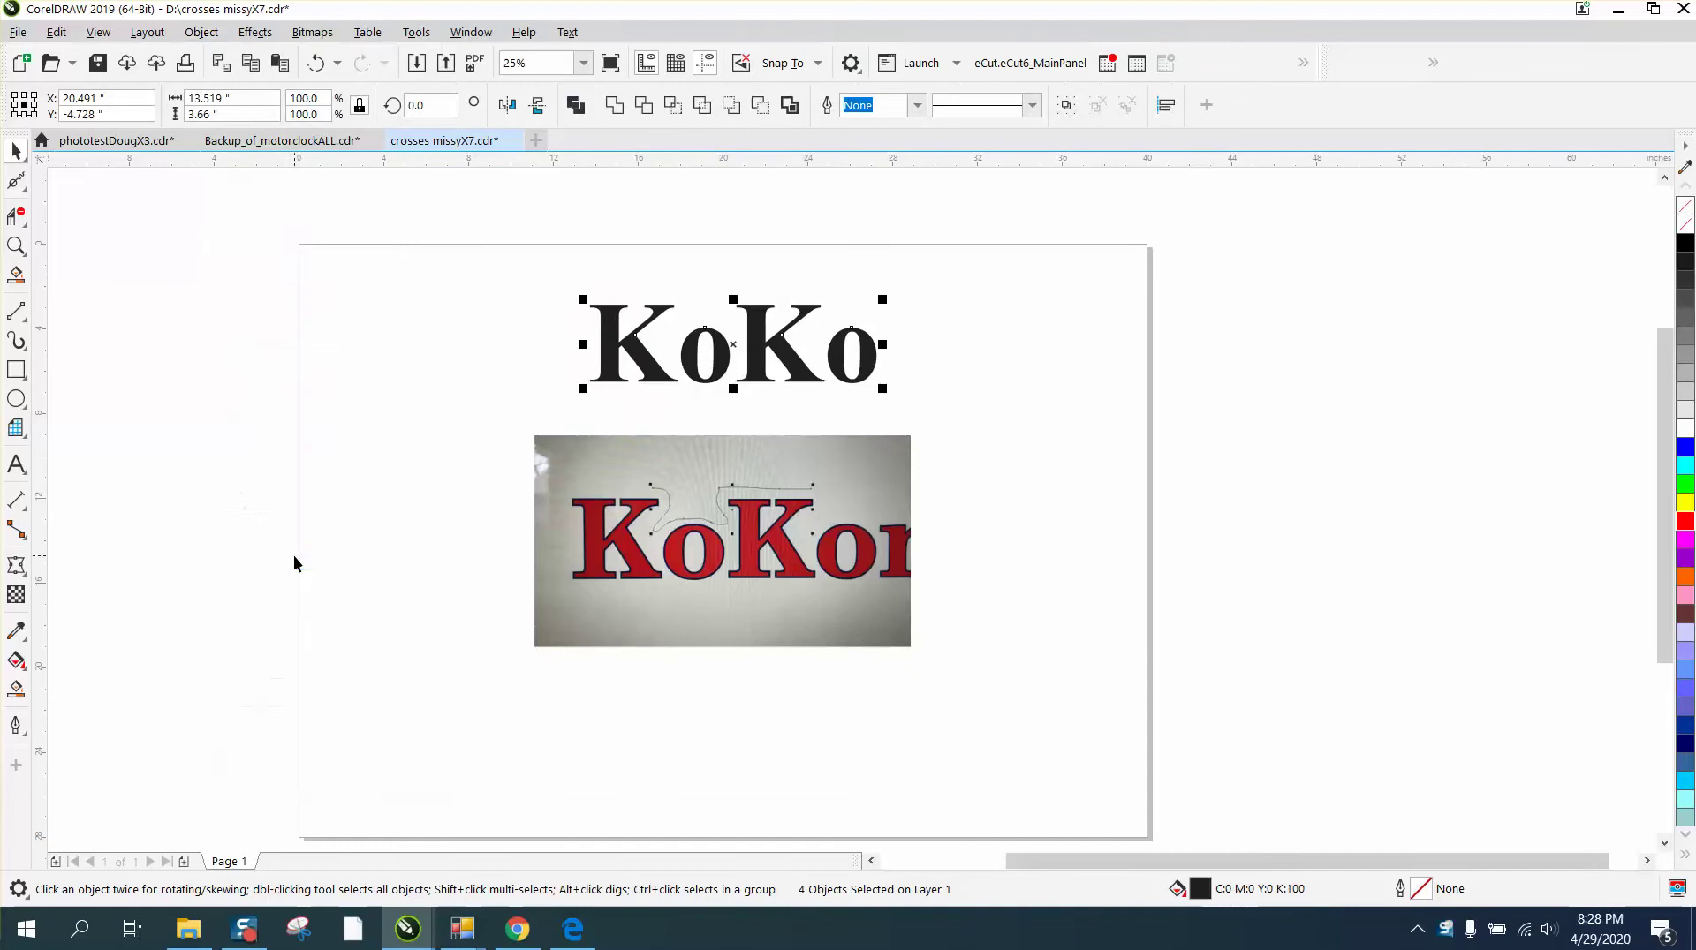
{"action": "left_click", "coordinate": [789, 106]}
{"action": "key", "text": "shift+Right"}
{"action": "key", "text": "shift+Right"}
{"action": "key", "text": "shift+Right"}
{"action": "key", "text": "shift+Right"}
{"action": "key", "text": "shift+Right"}
{"action": "key", "text": "shift+Right"}
{"action": "key", "text": "shift+Right"}
{"action": "key", "text": "shift+Right"}
{"action": "key", "text": "shift+Right"}
{"action": "key", "text": "shift+Right"}
{"action": "key", "text": "shift+Right"}
{"action": "key", "text": "shift+Right"}
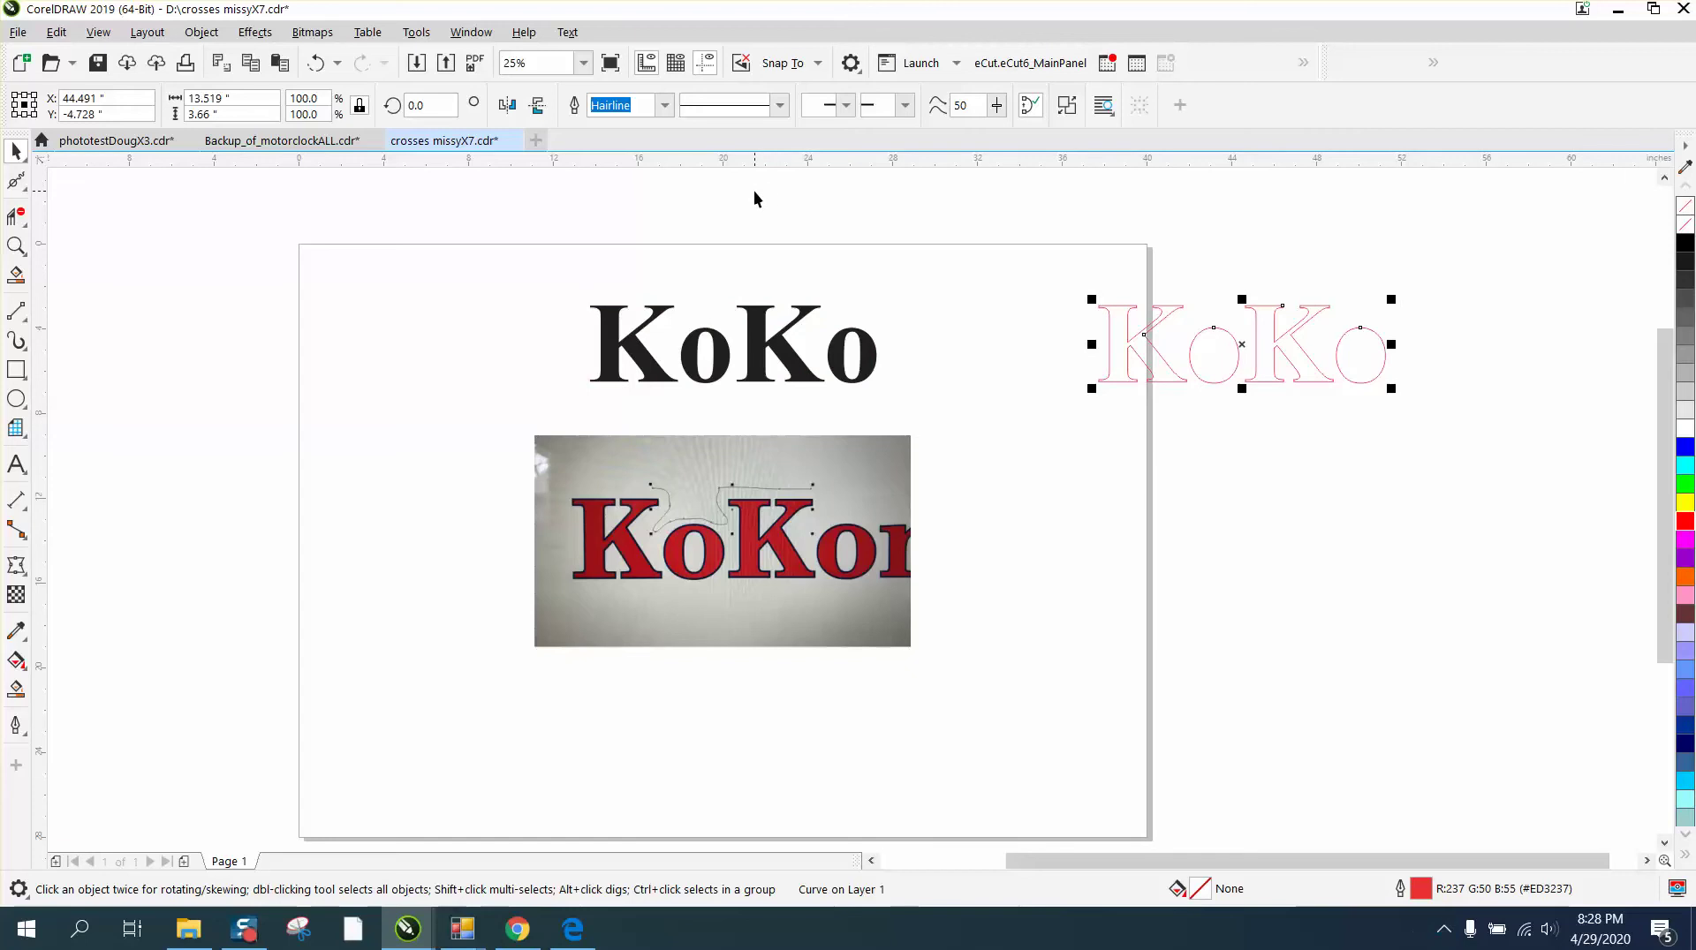
- Apply a 0.9-inch outside contour to the KoKo outline, compare square corners, and keep rounded corners
{"action": "left_click", "coordinate": [256, 34]}
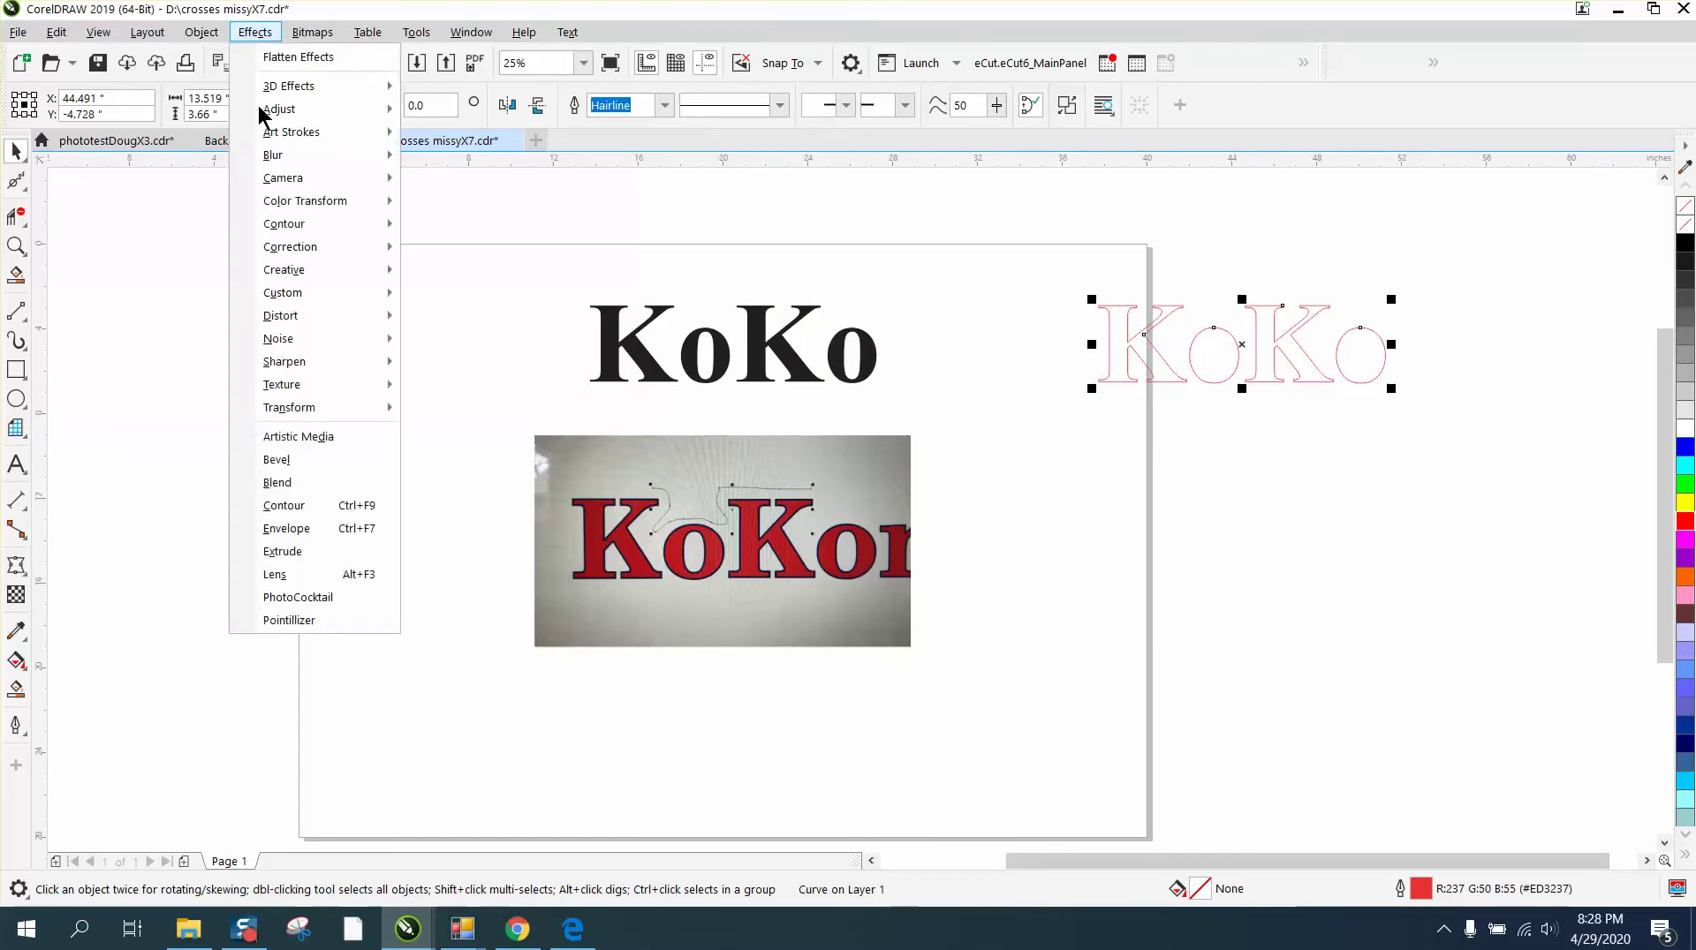
{"action": "left_click", "coordinate": [296, 505]}
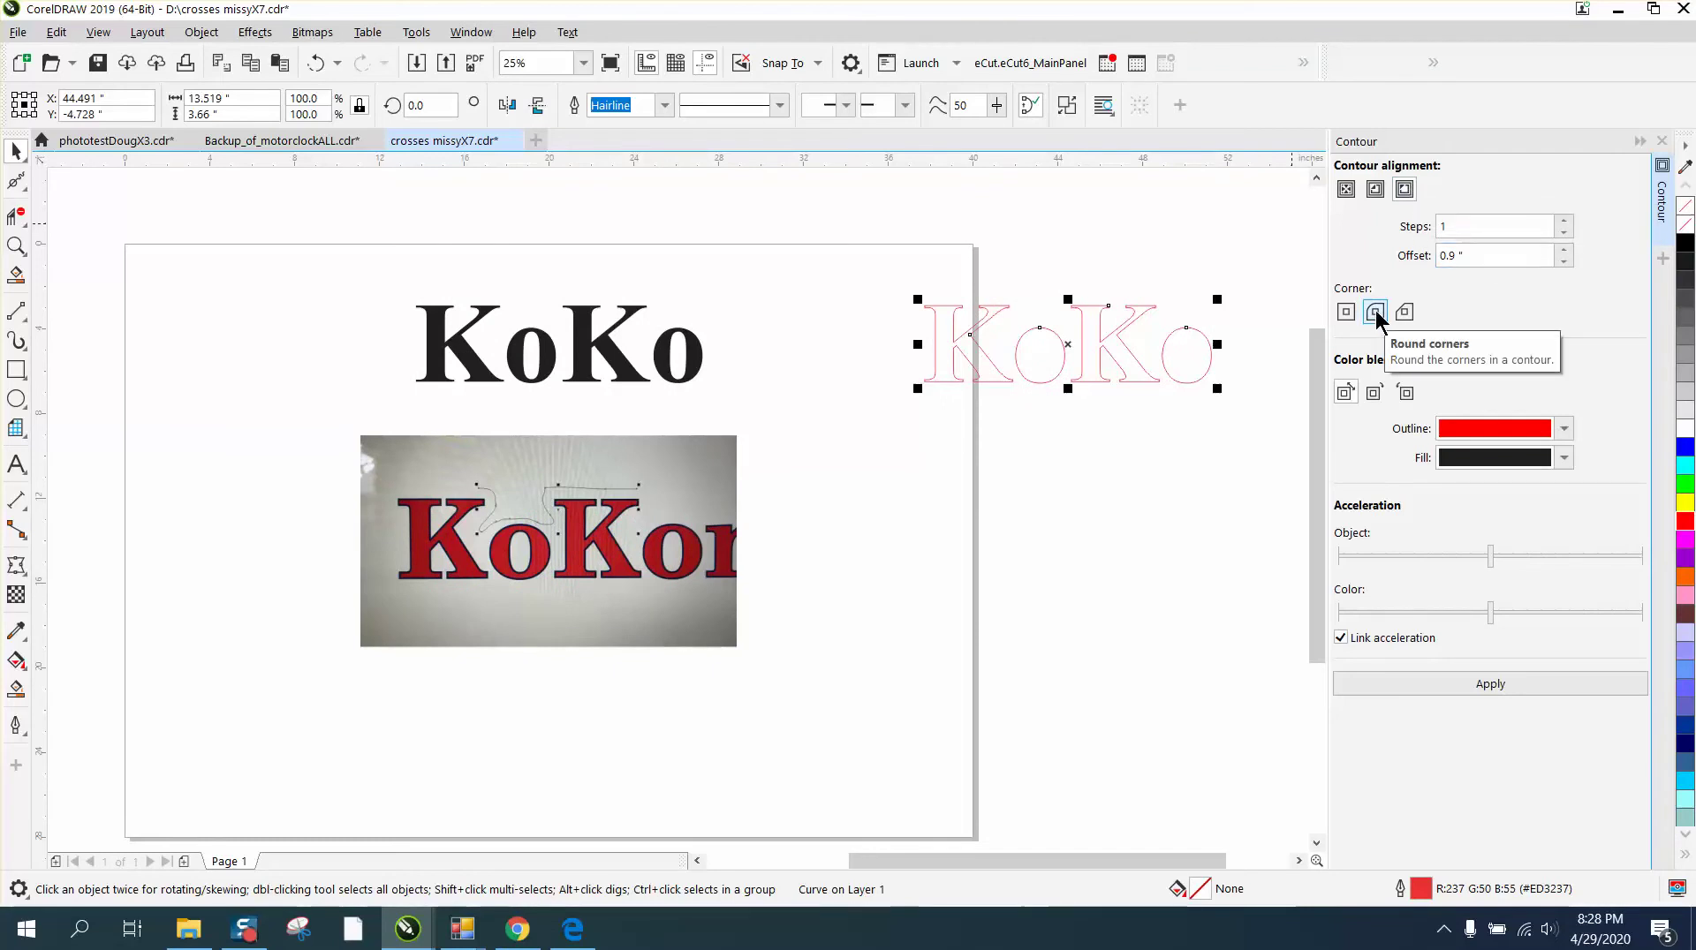
{"action": "left_click", "coordinate": [1512, 687]}
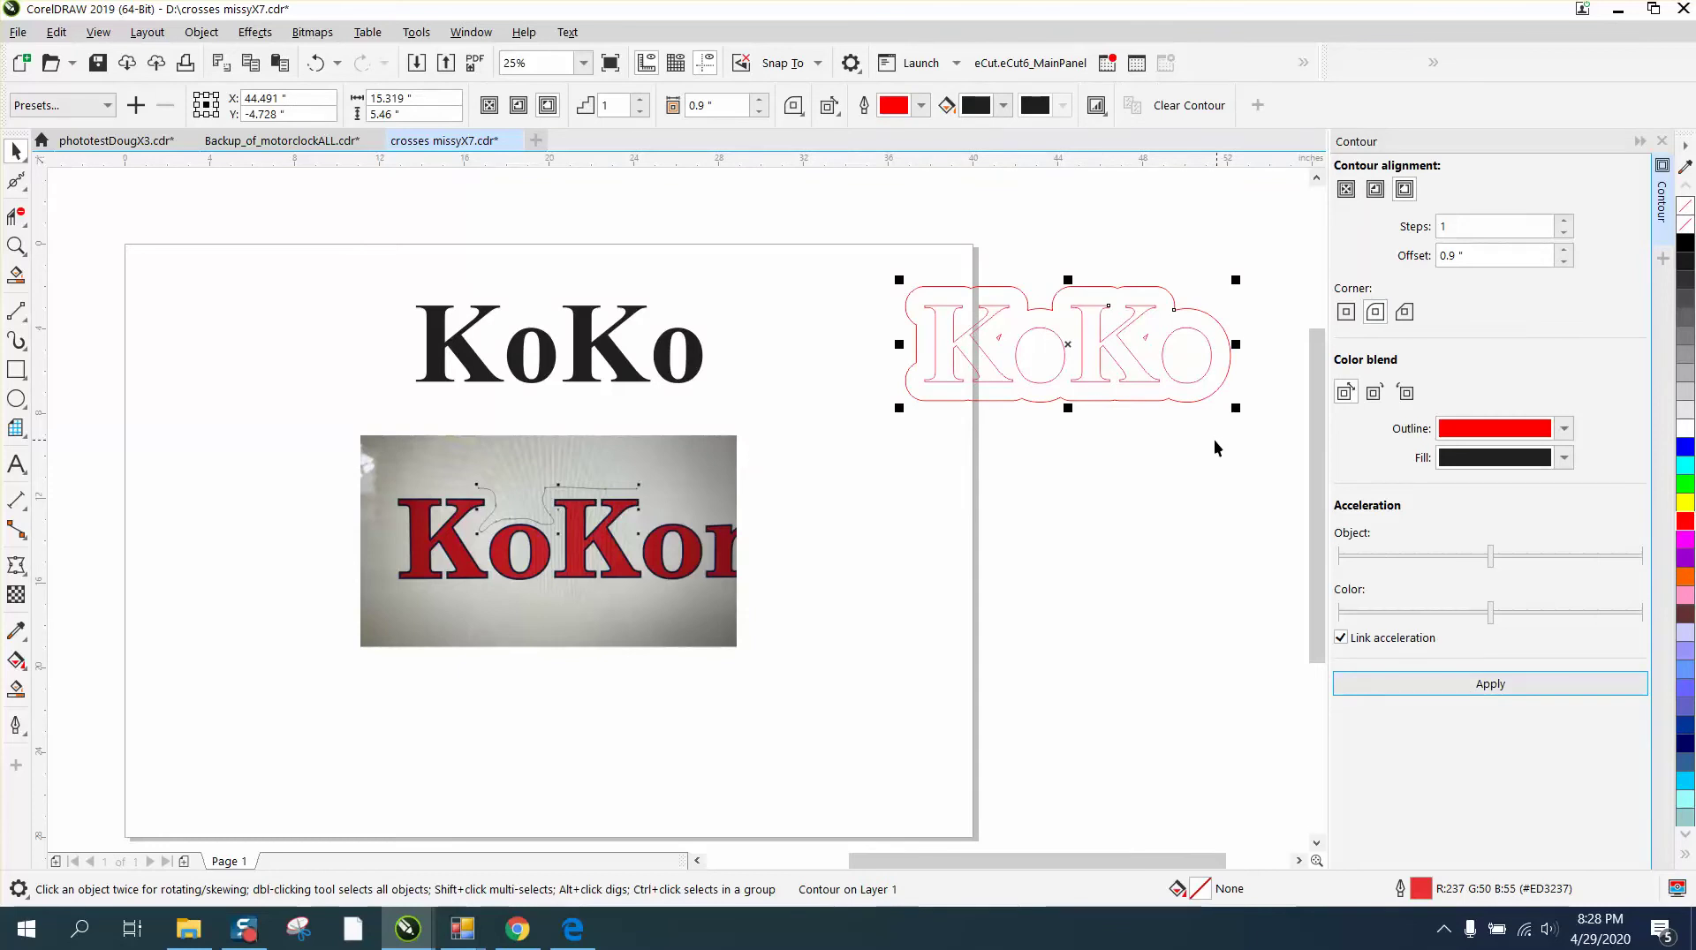
{"action": "key", "text": "ctrl+z"}
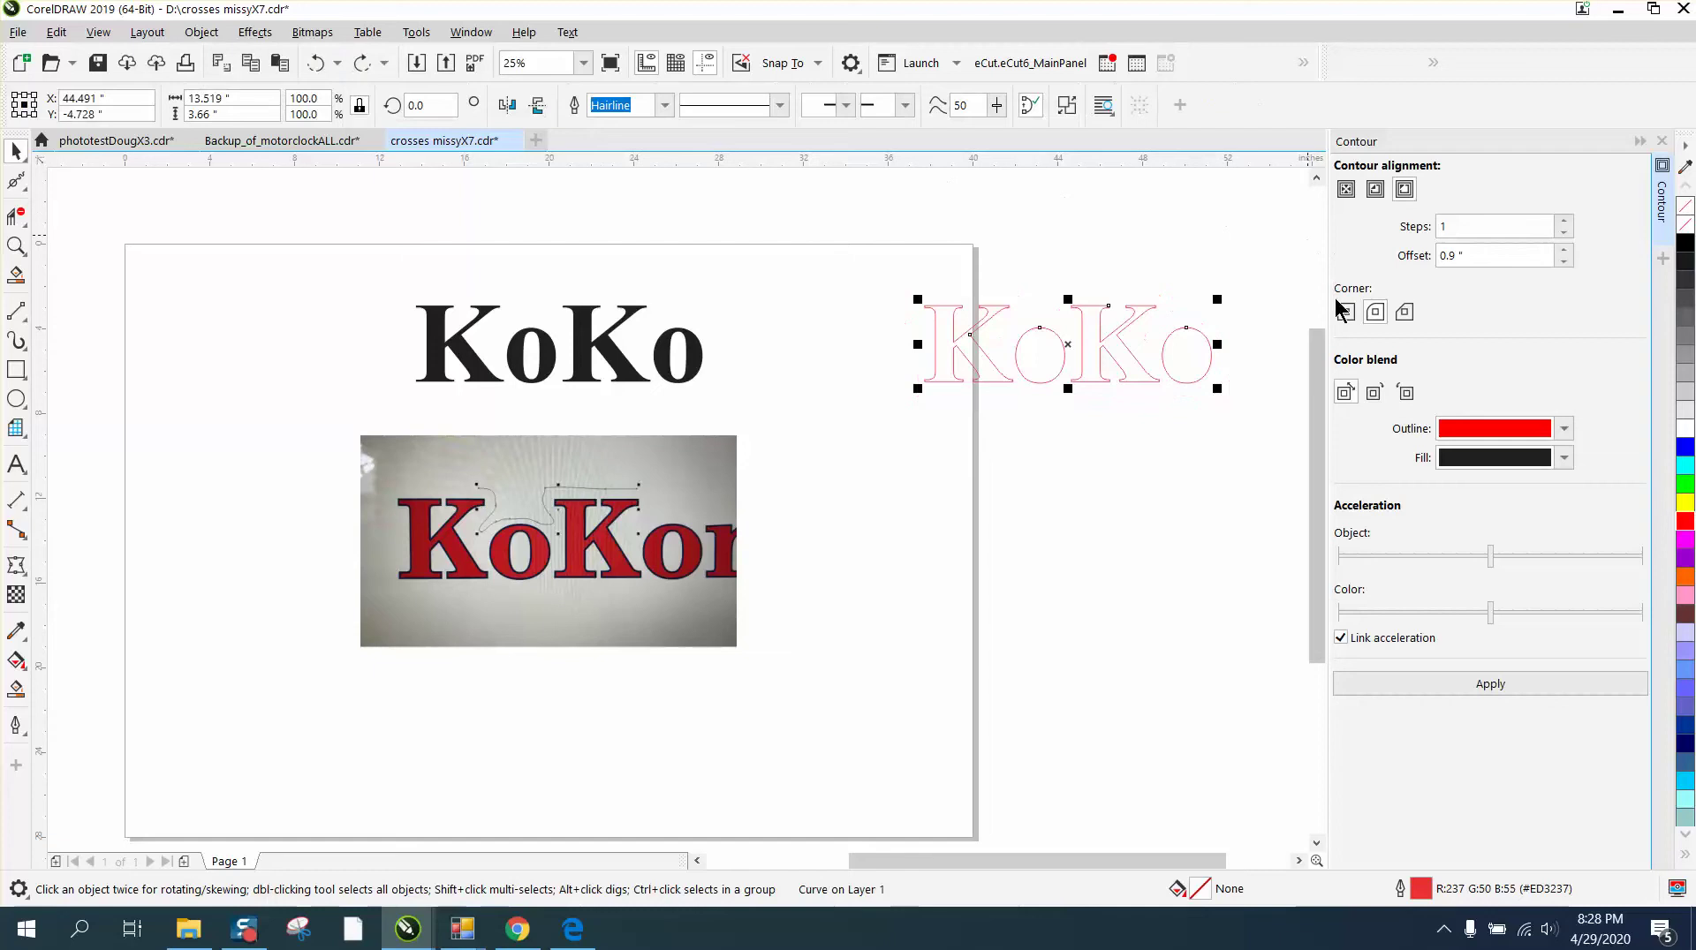
{"action": "left_click", "coordinate": [1343, 311]}
{"action": "left_click", "coordinate": [1499, 686]}
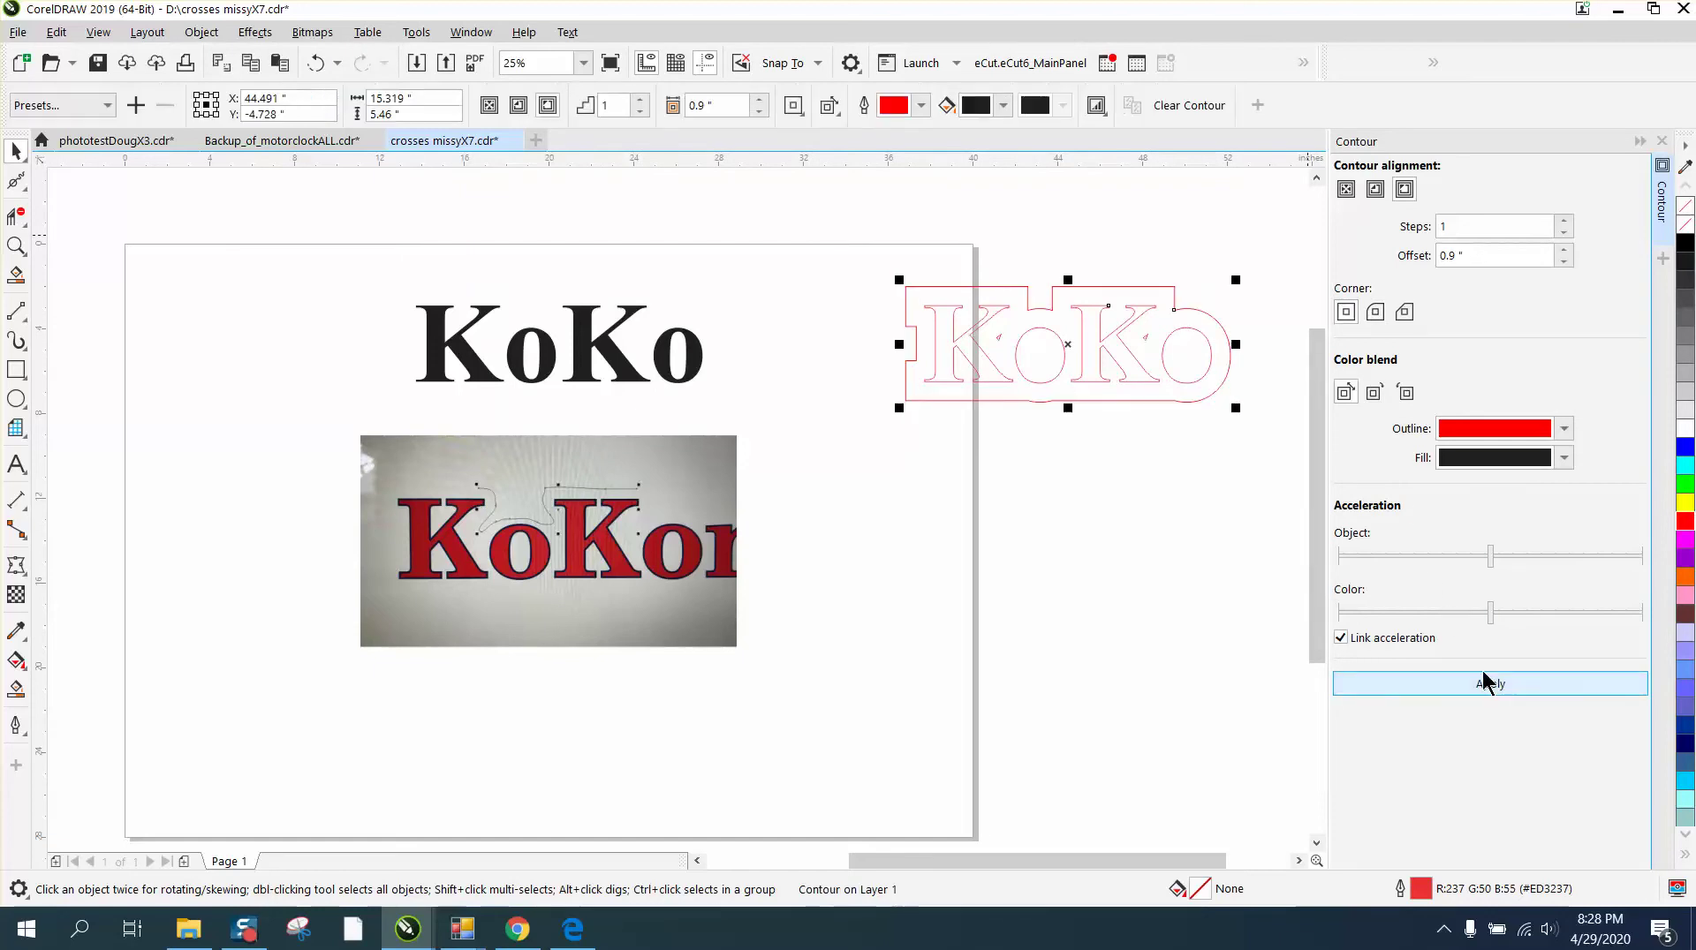
{"action": "left_click", "coordinate": [316, 63]}
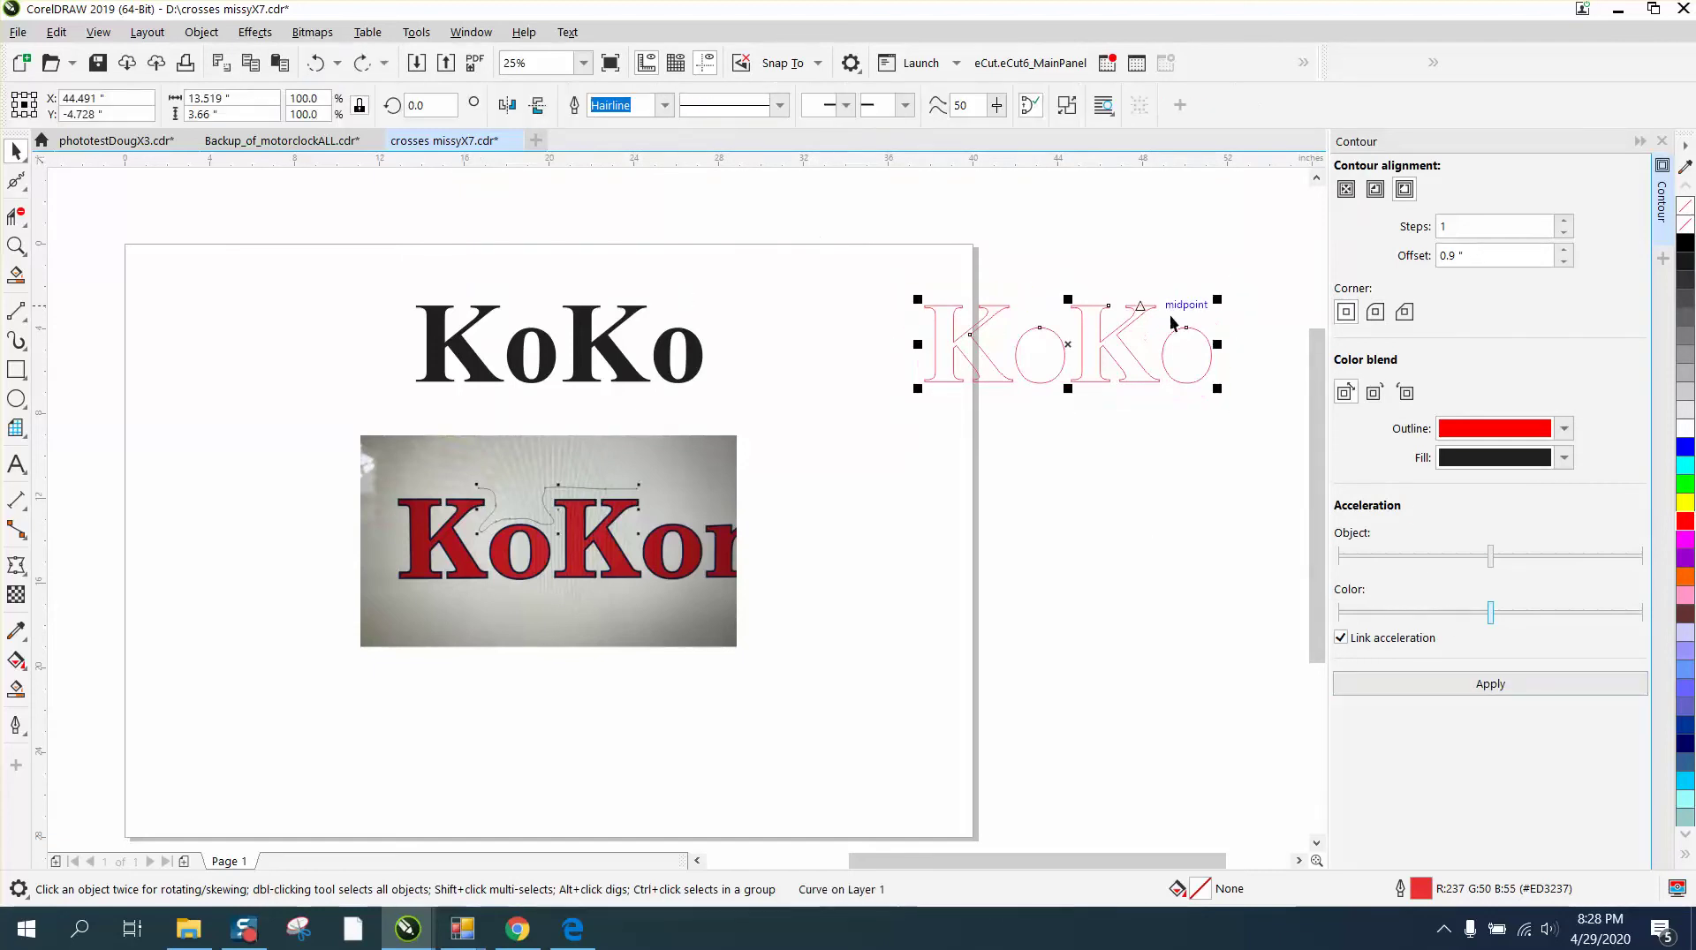
{"action": "left_click", "coordinate": [1376, 312]}
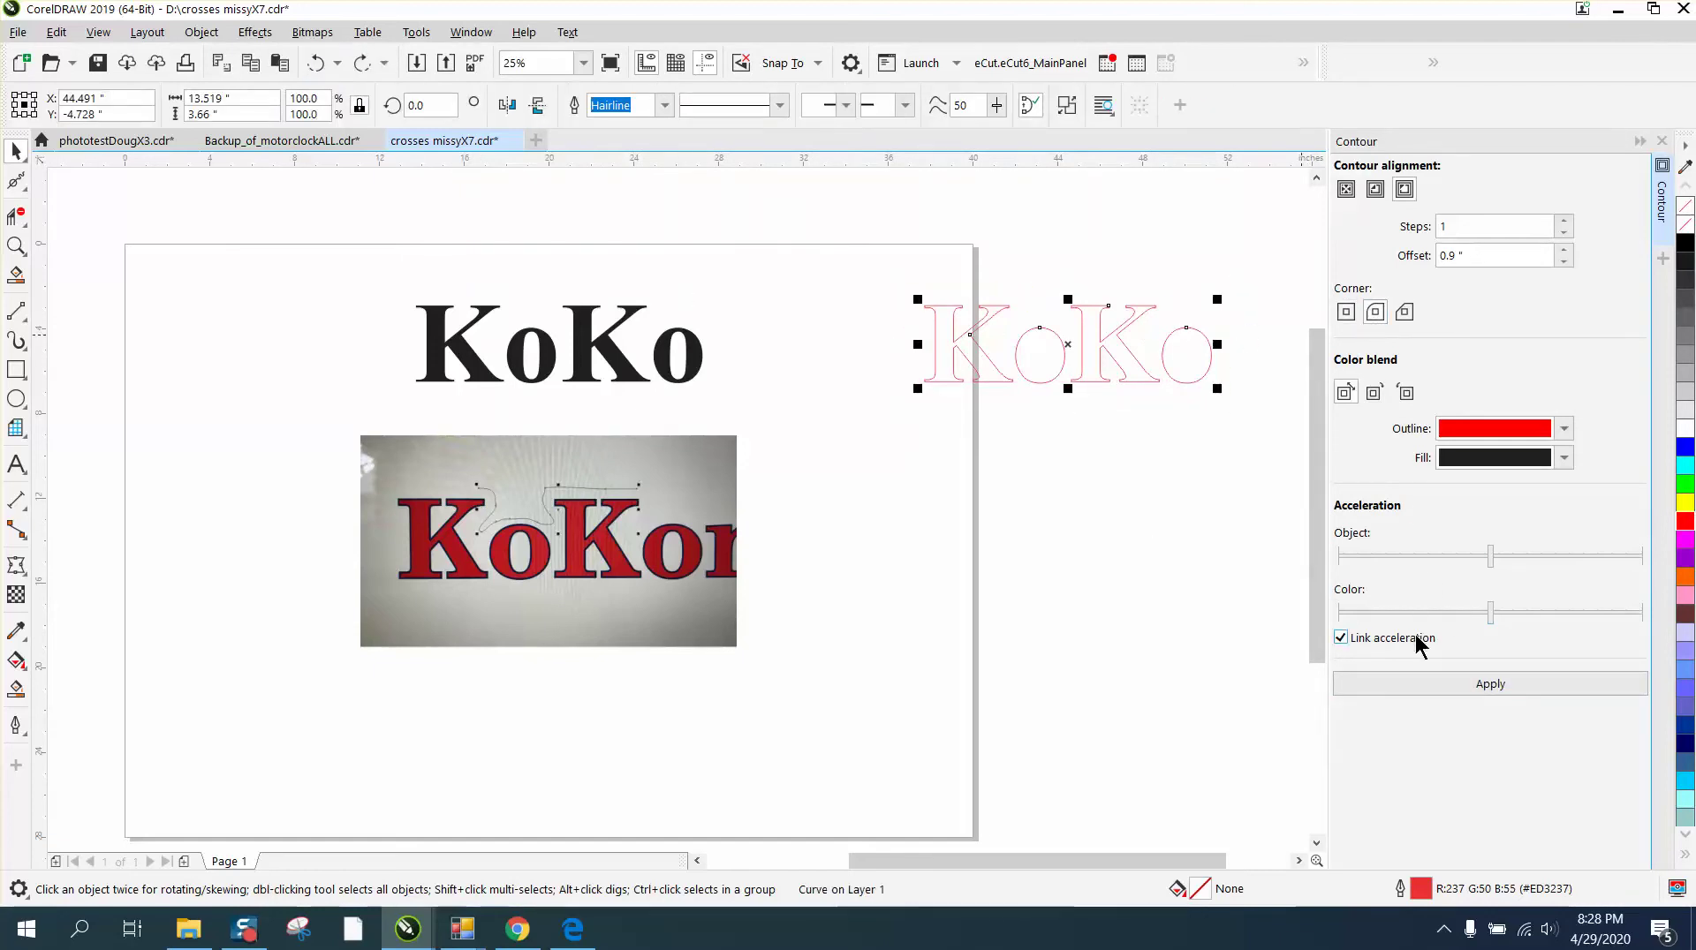
{"action": "left_click", "coordinate": [1505, 691]}
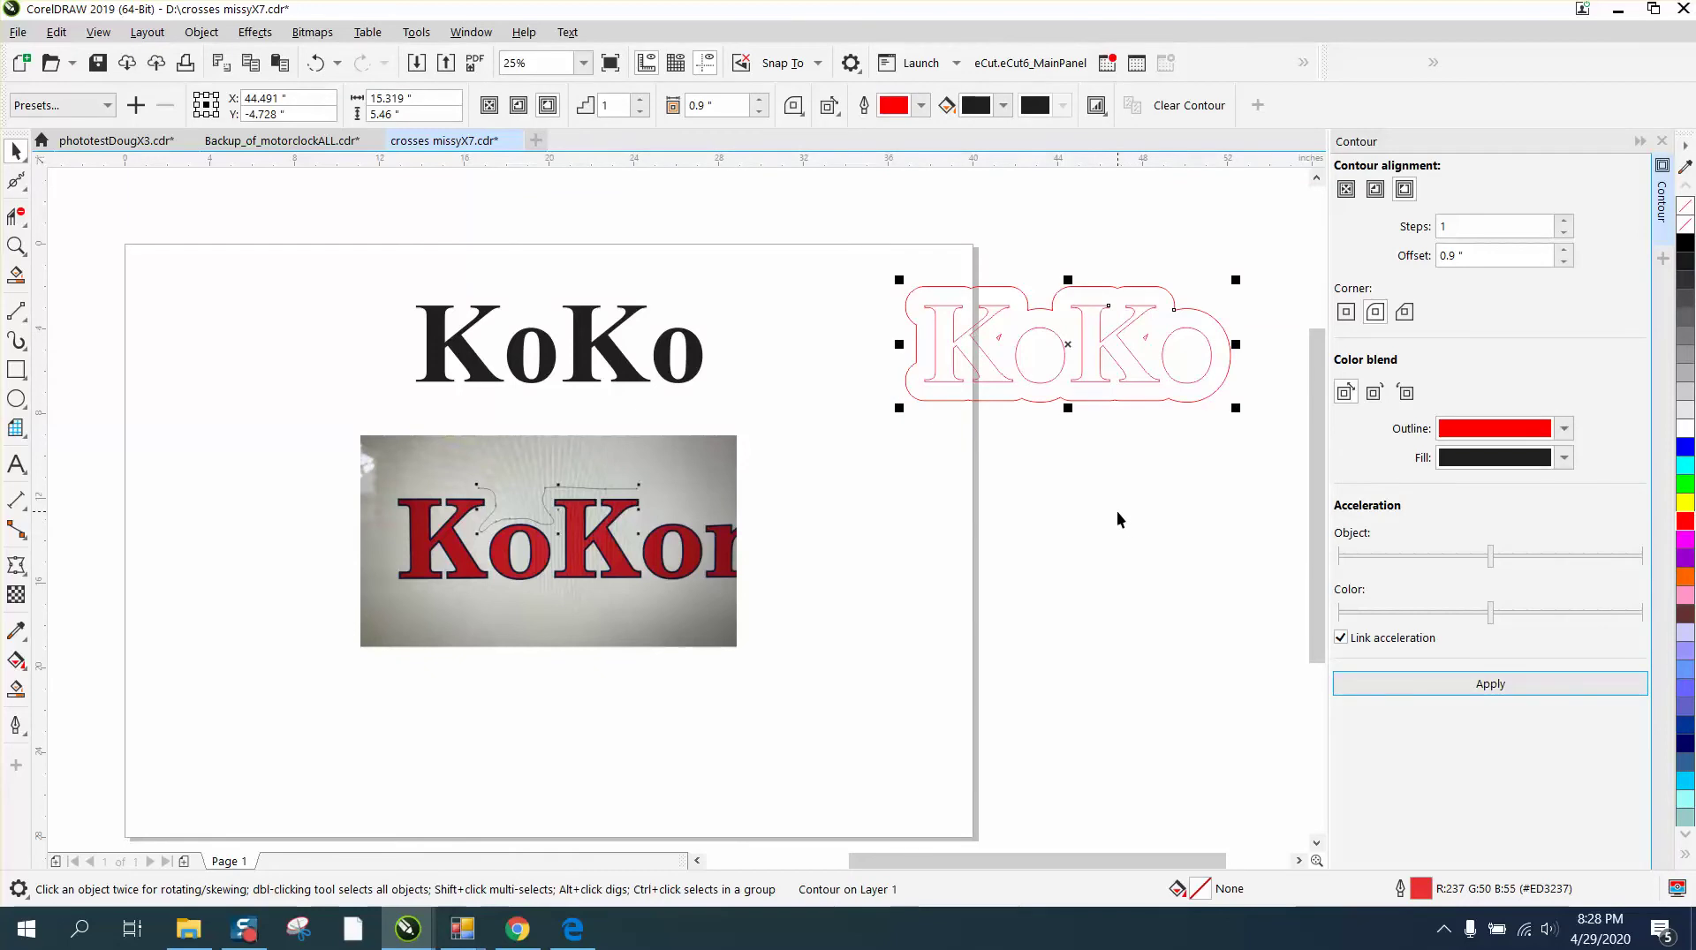
- Break the rounded contour apart from the KoKo outline, select it, and zoom in on it
{"action": "left_click", "coordinate": [201, 32]}
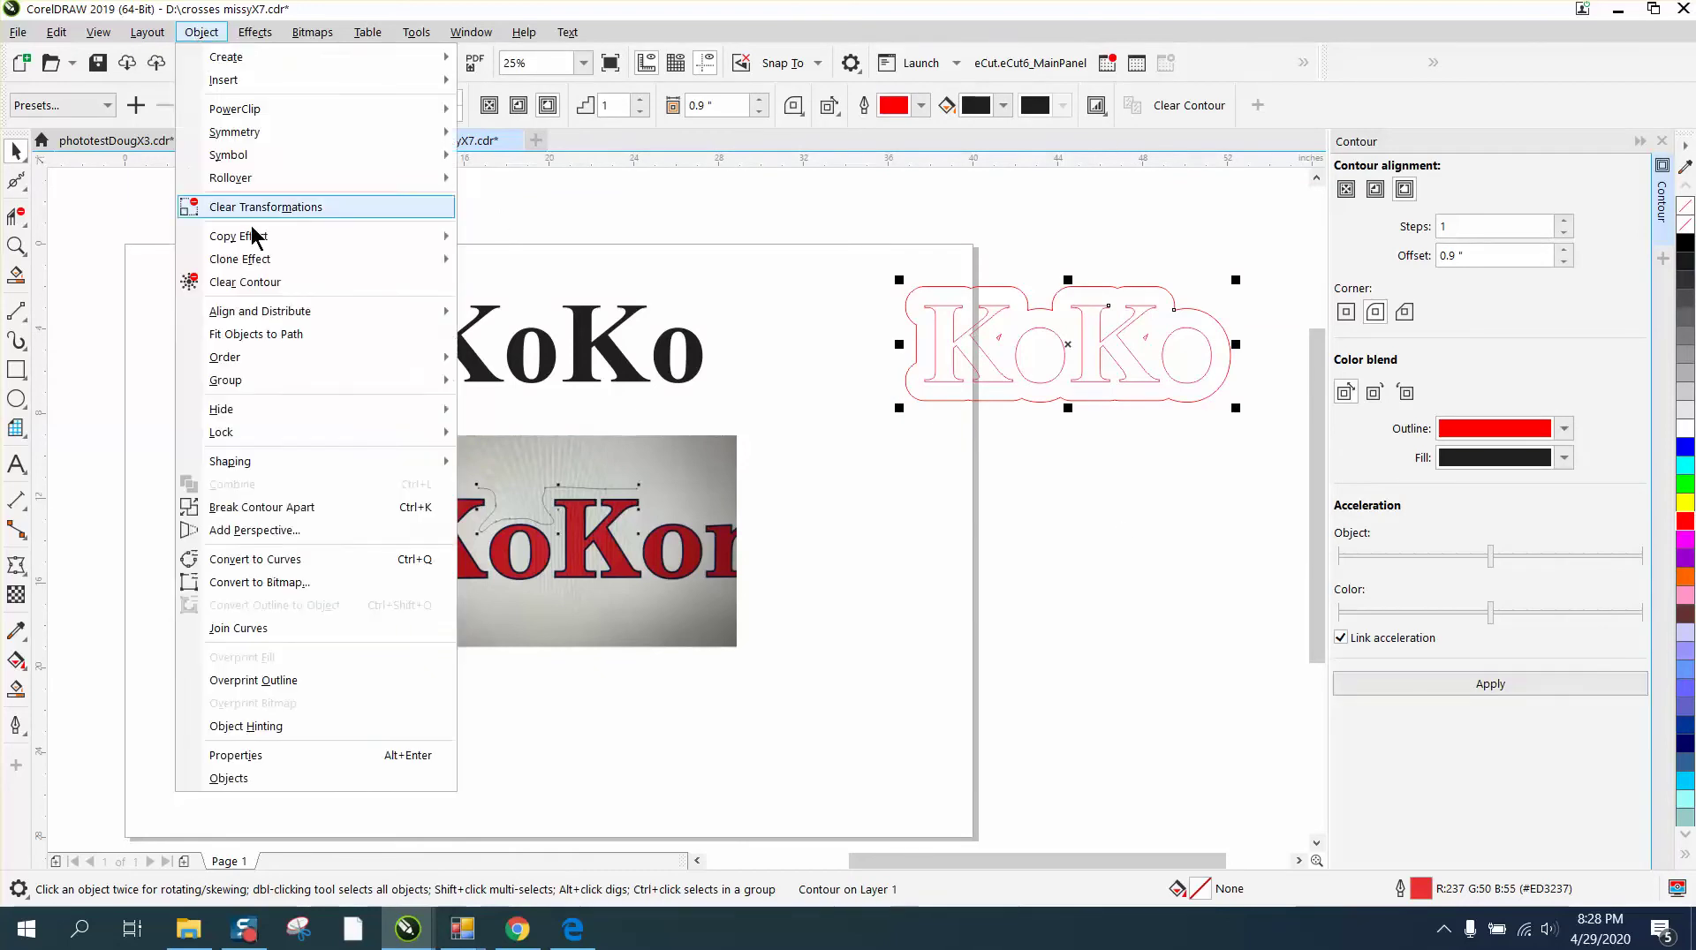
{"action": "left_click", "coordinate": [287, 507]}
{"action": "left_click", "coordinate": [939, 274]}
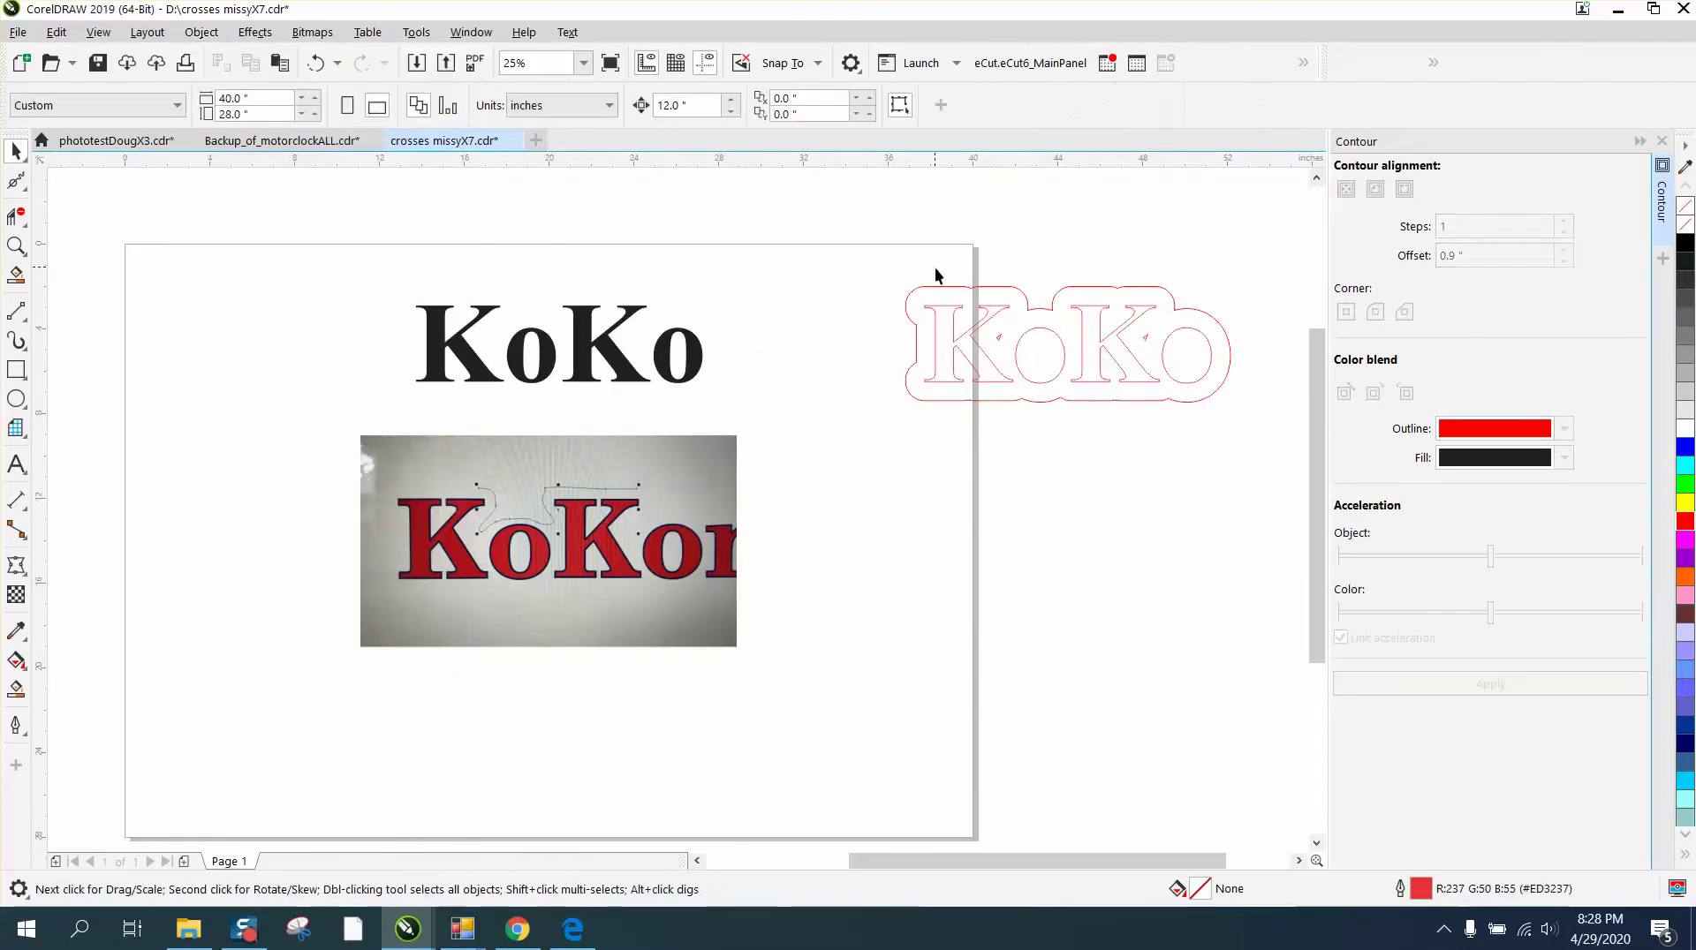
{"action": "left_click", "coordinate": [937, 294]}
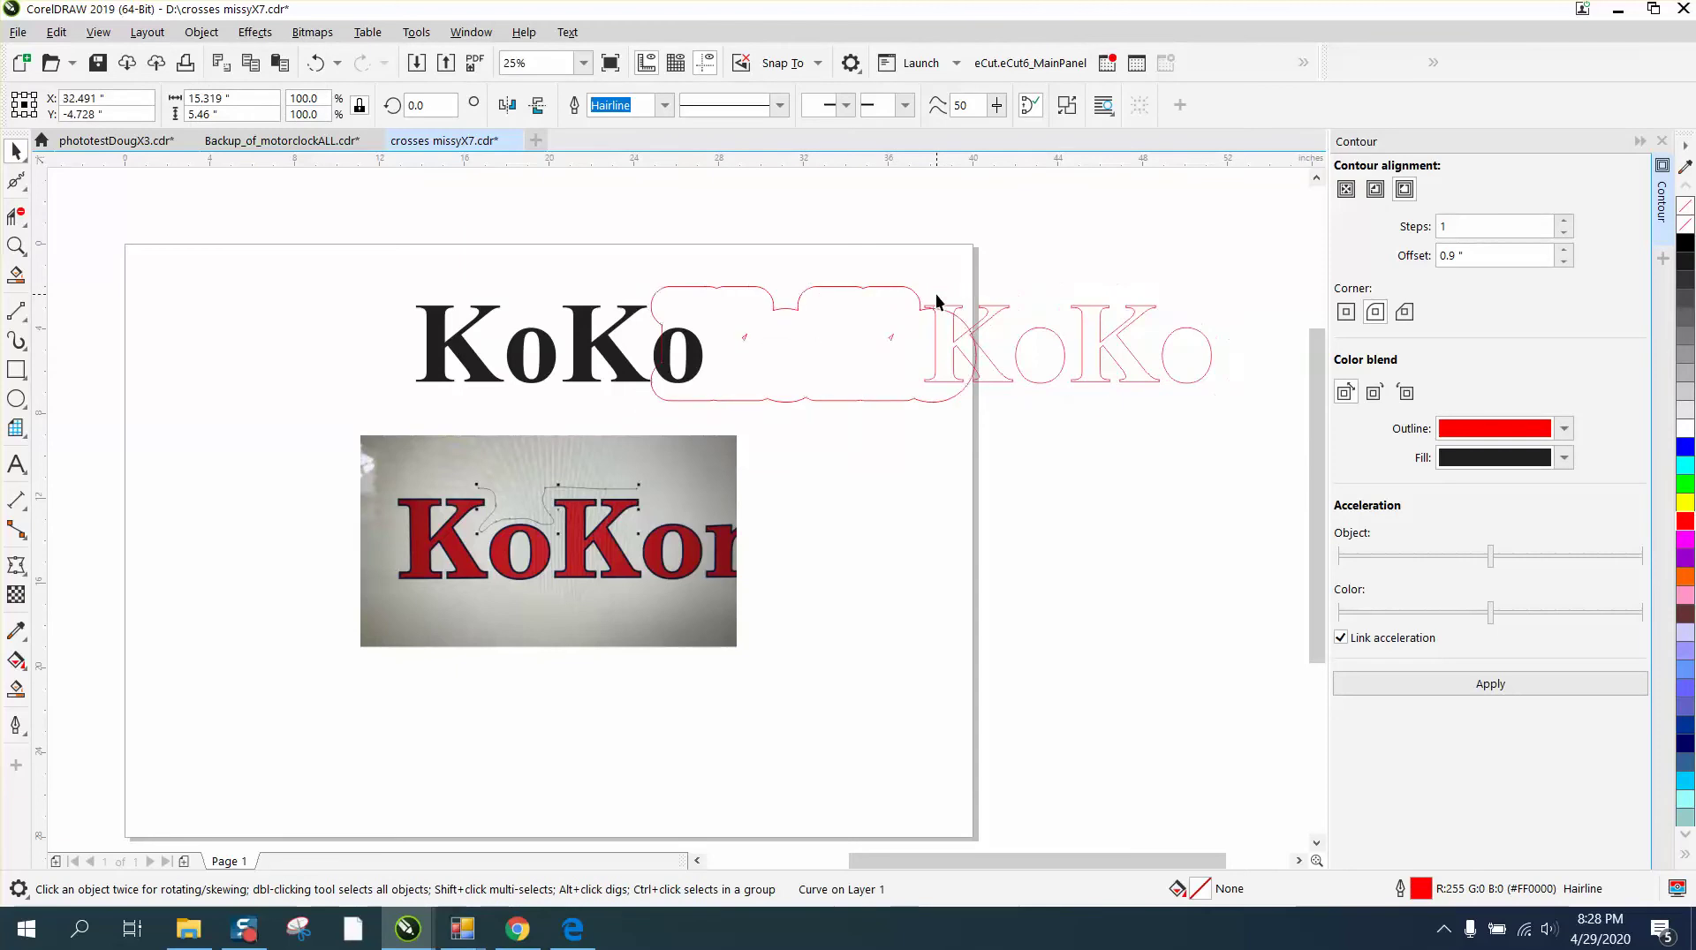
{"action": "left_click", "coordinate": [16, 245]}
{"action": "left_click_drag", "start_coordinate": [496, 203], "coordinate": [649, 481]}
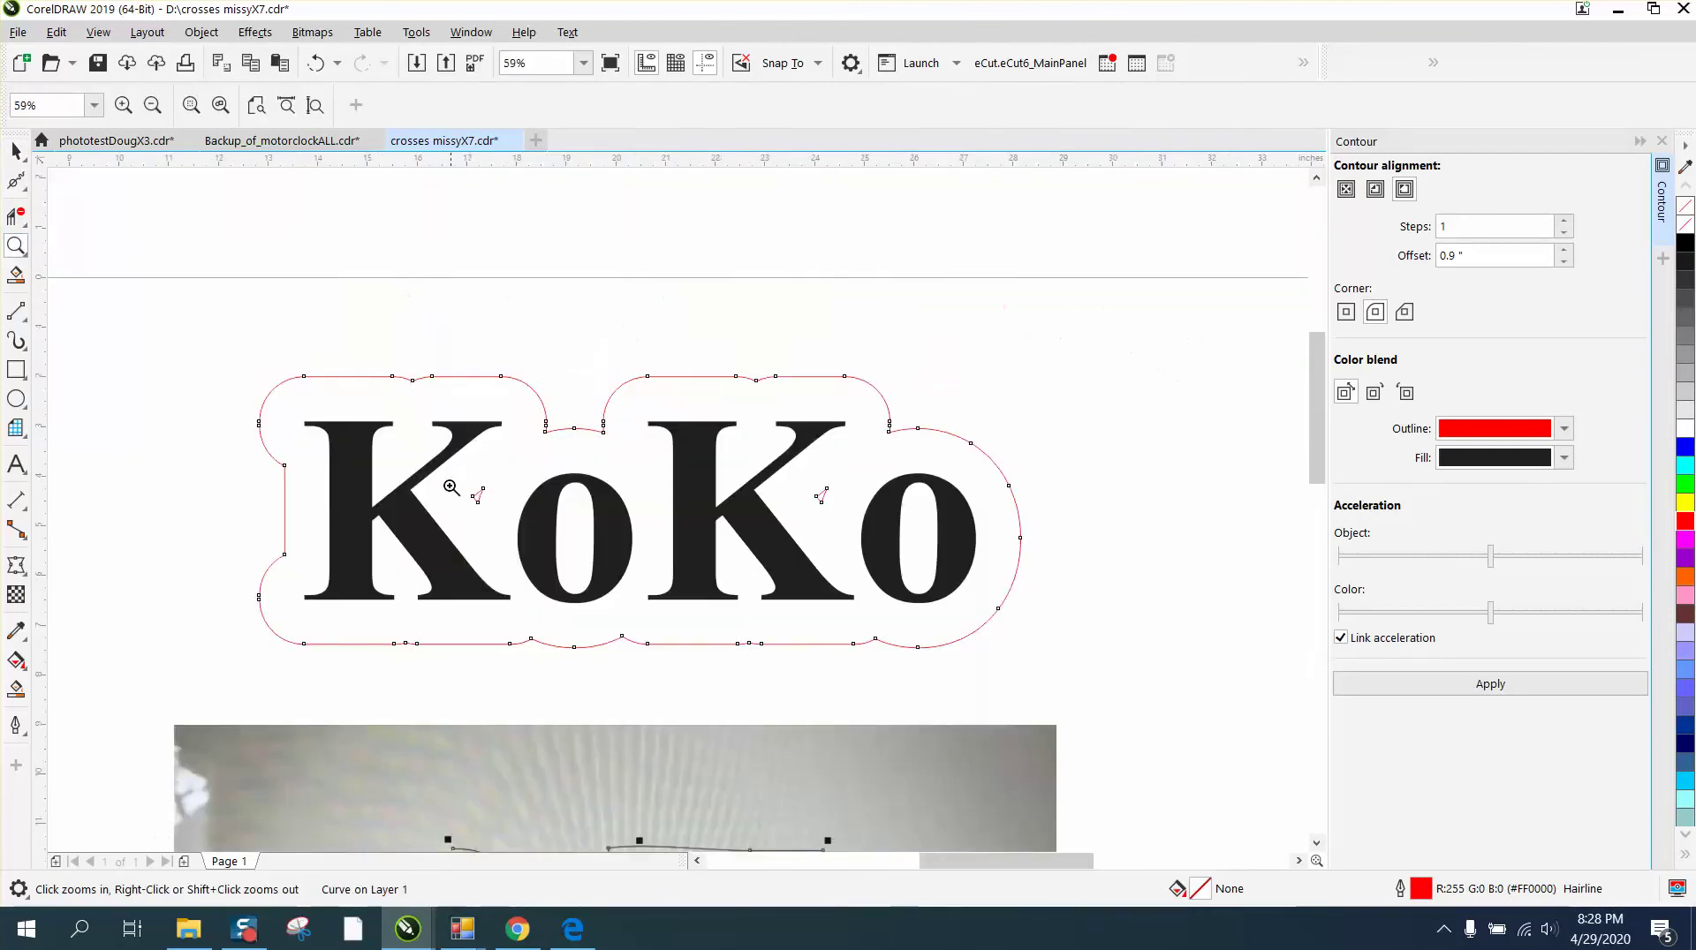
{"action": "left_click", "coordinate": [16, 151]}
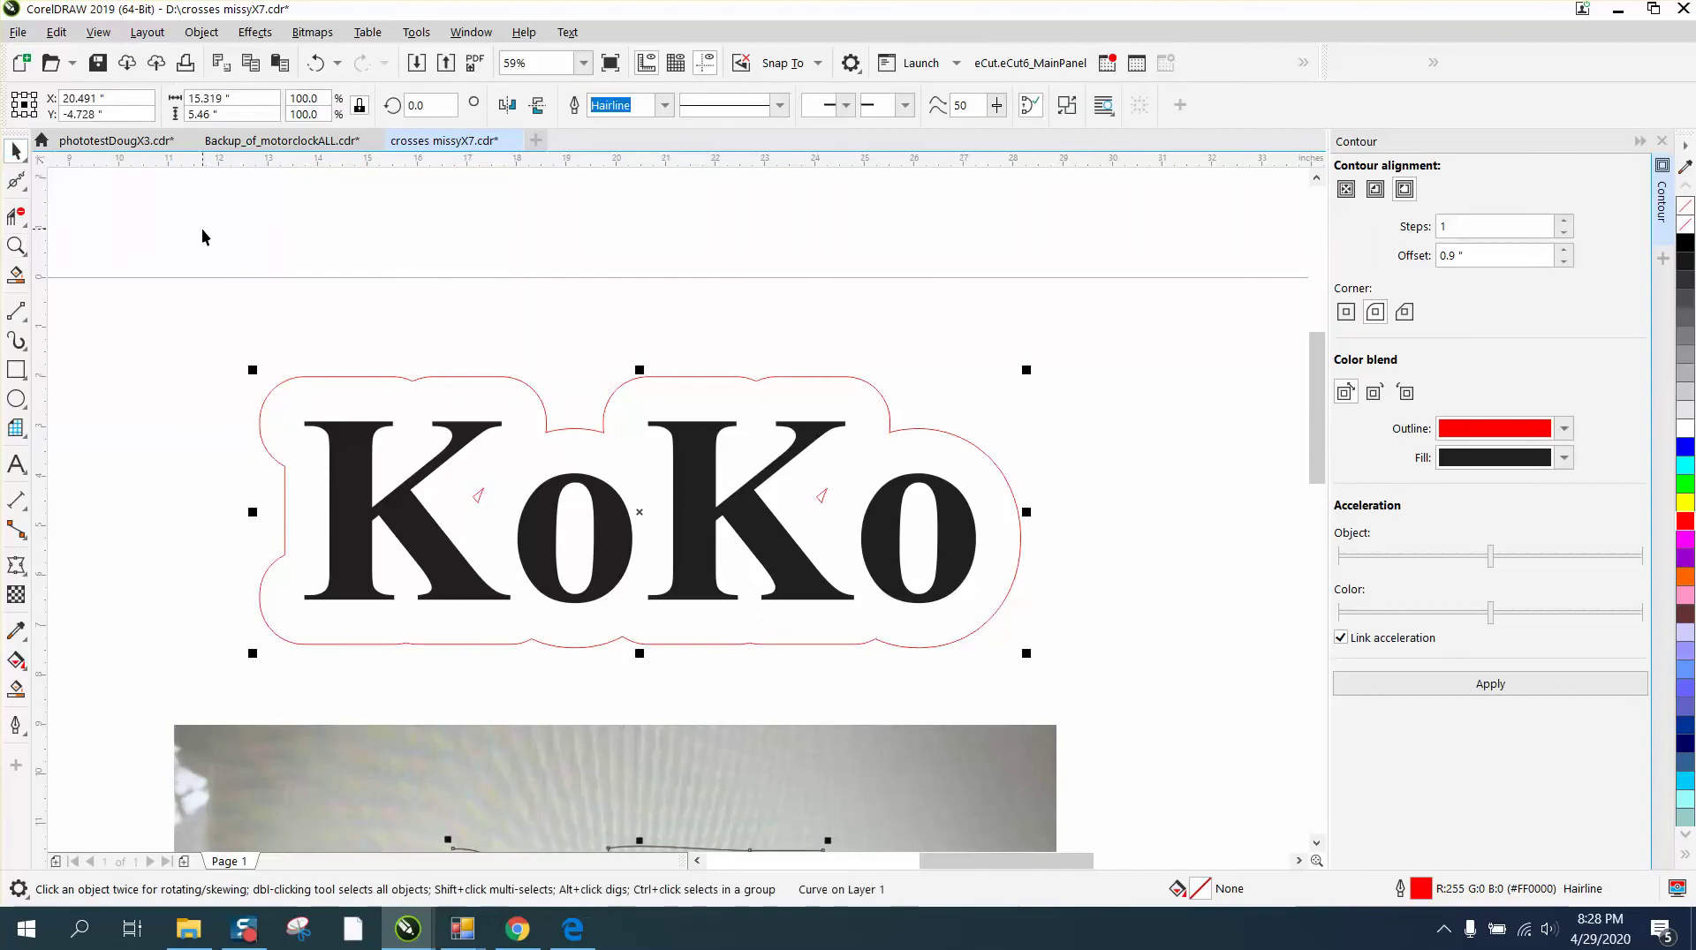
- Break the contour curve into pieces and pick out the small stray triangles inside the letters
{"action": "left_click", "coordinate": [202, 32]}
{"action": "left_click", "coordinate": [265, 507]}
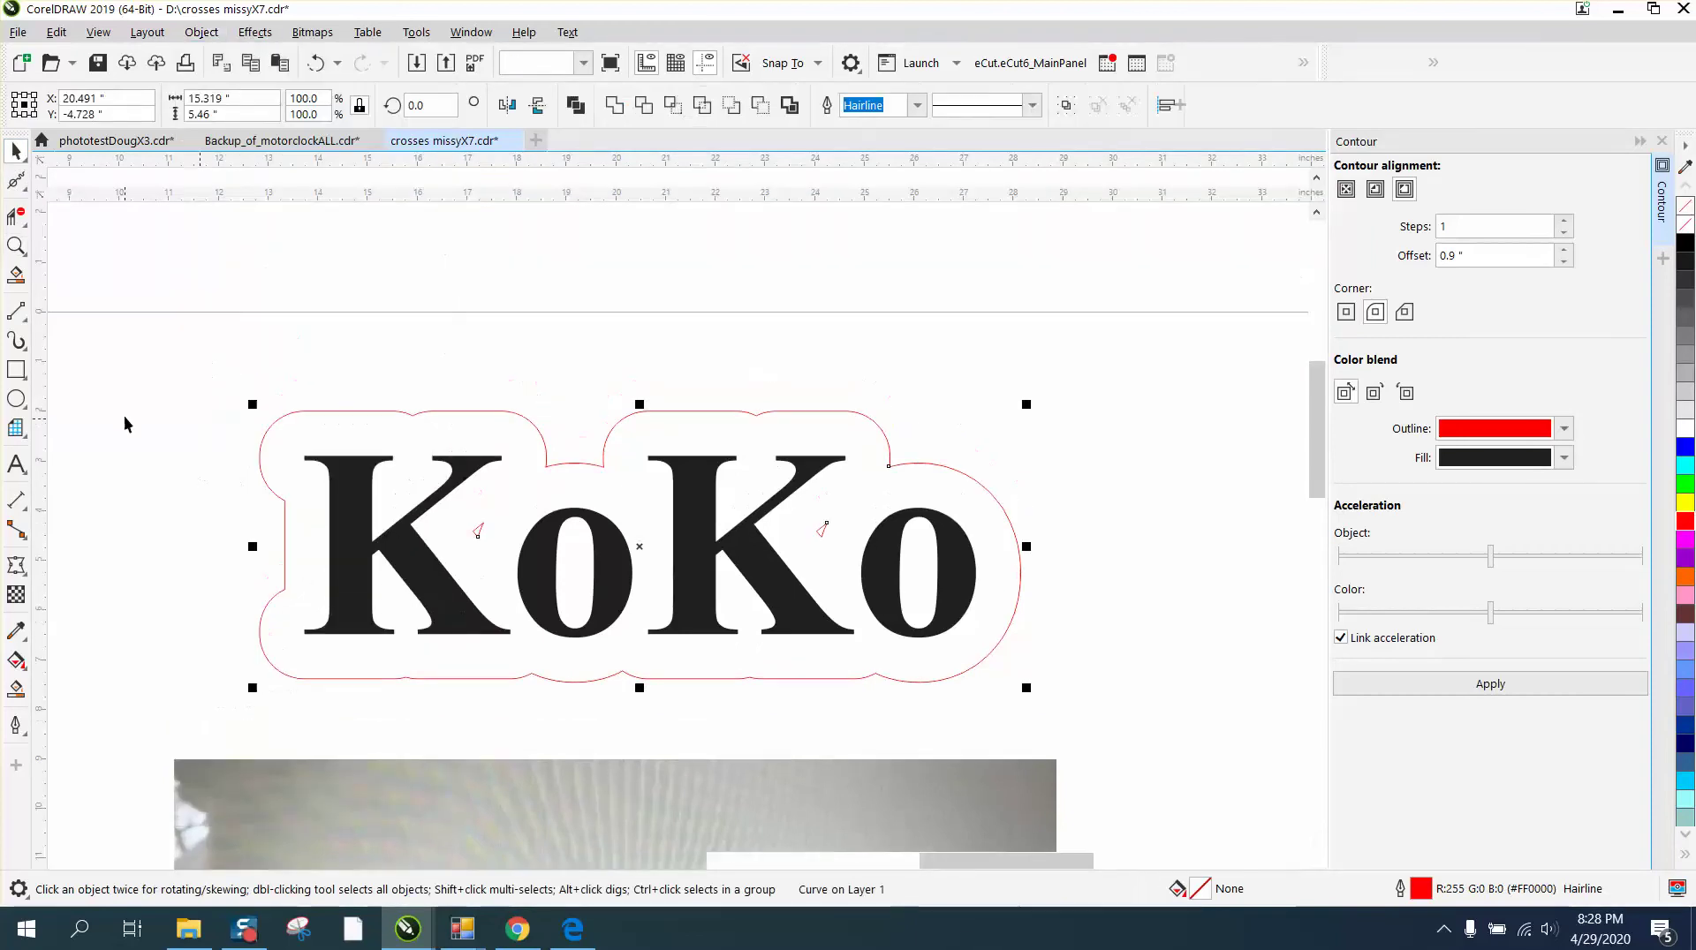
{"action": "left_click", "coordinate": [123, 415]}
{"action": "left_click", "coordinate": [477, 513]}
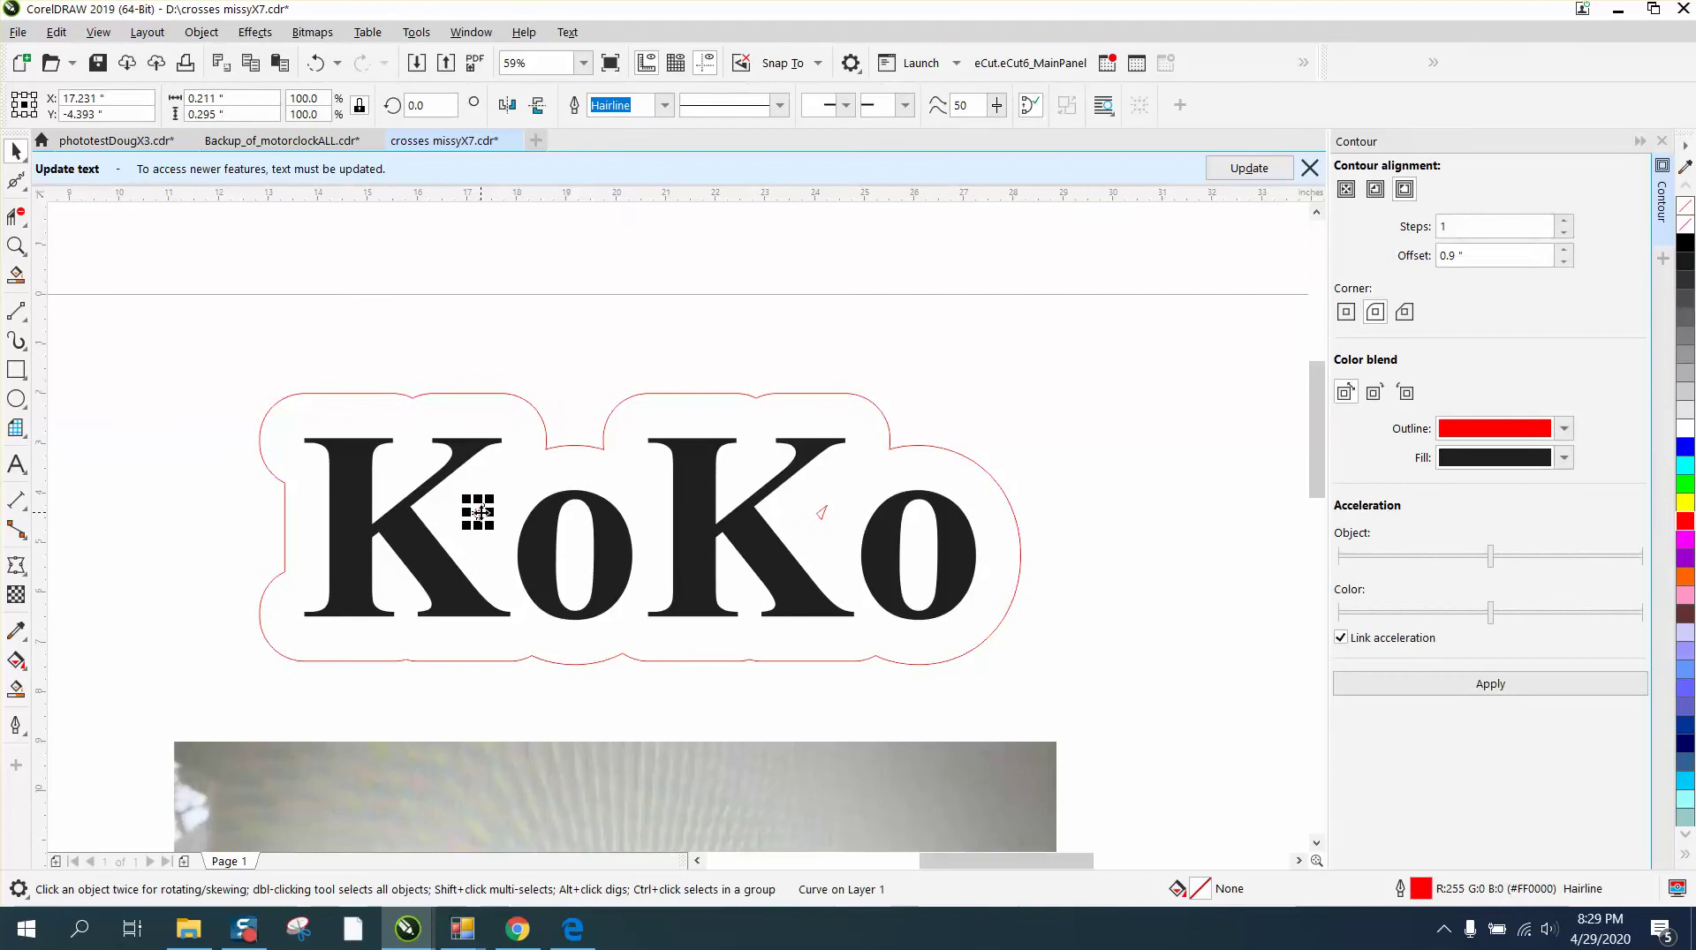
{"action": "left_click", "coordinate": [612, 505]}
{"action": "left_click", "coordinate": [820, 512]}
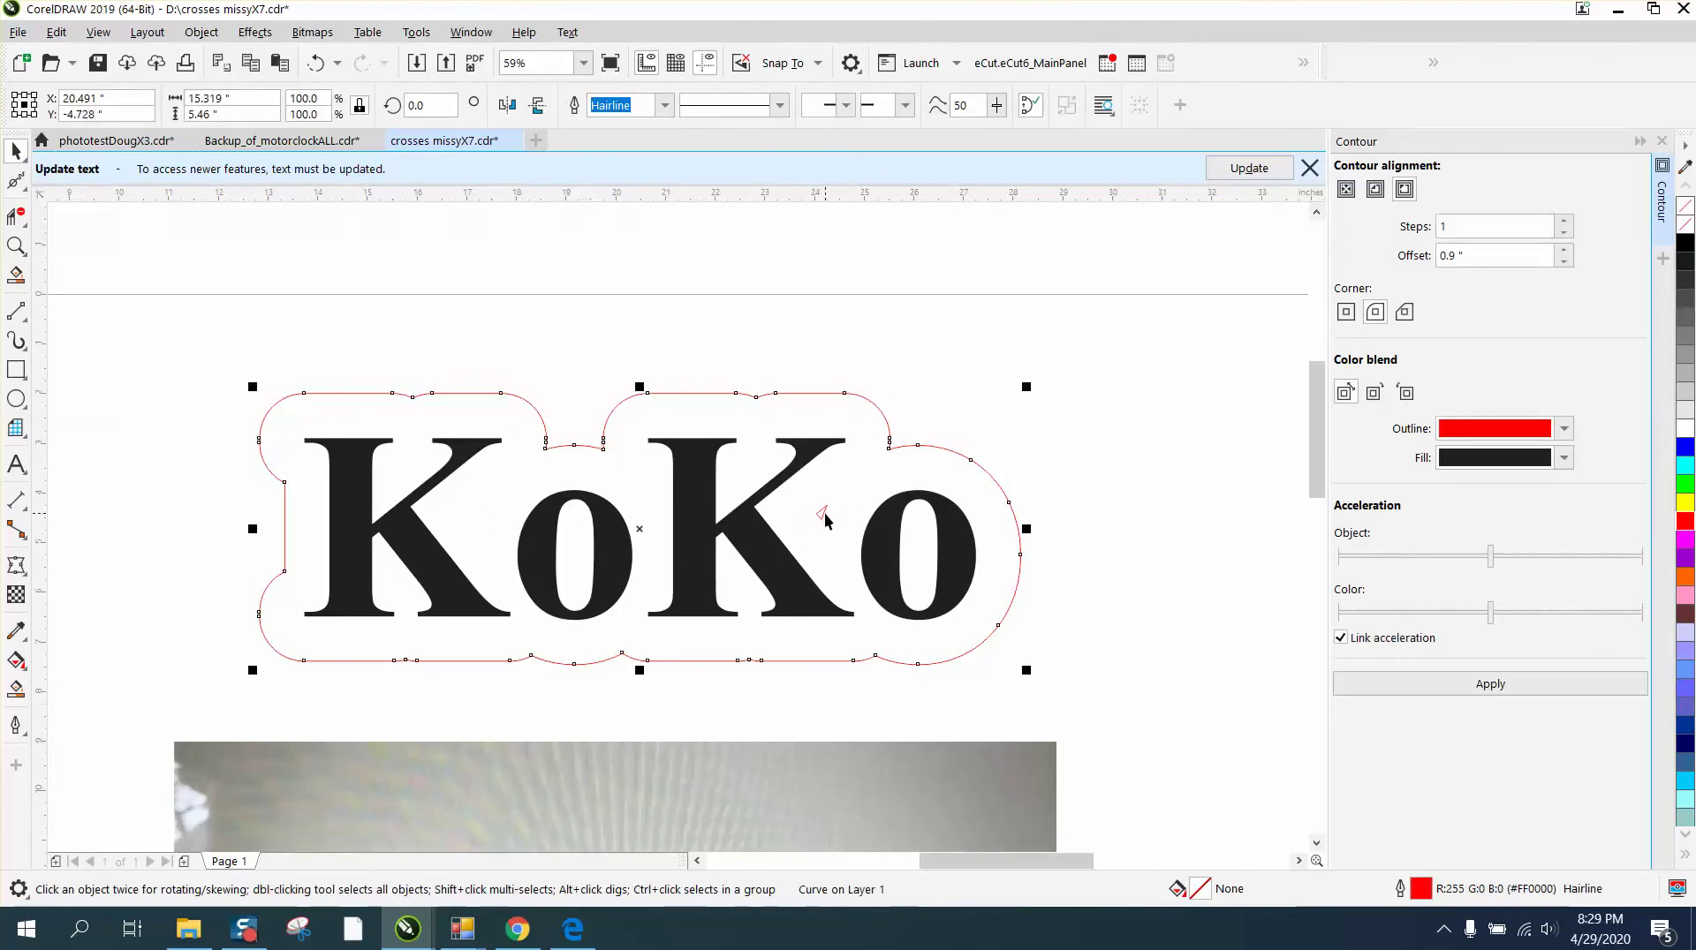
{"action": "left_click", "coordinate": [897, 440]}
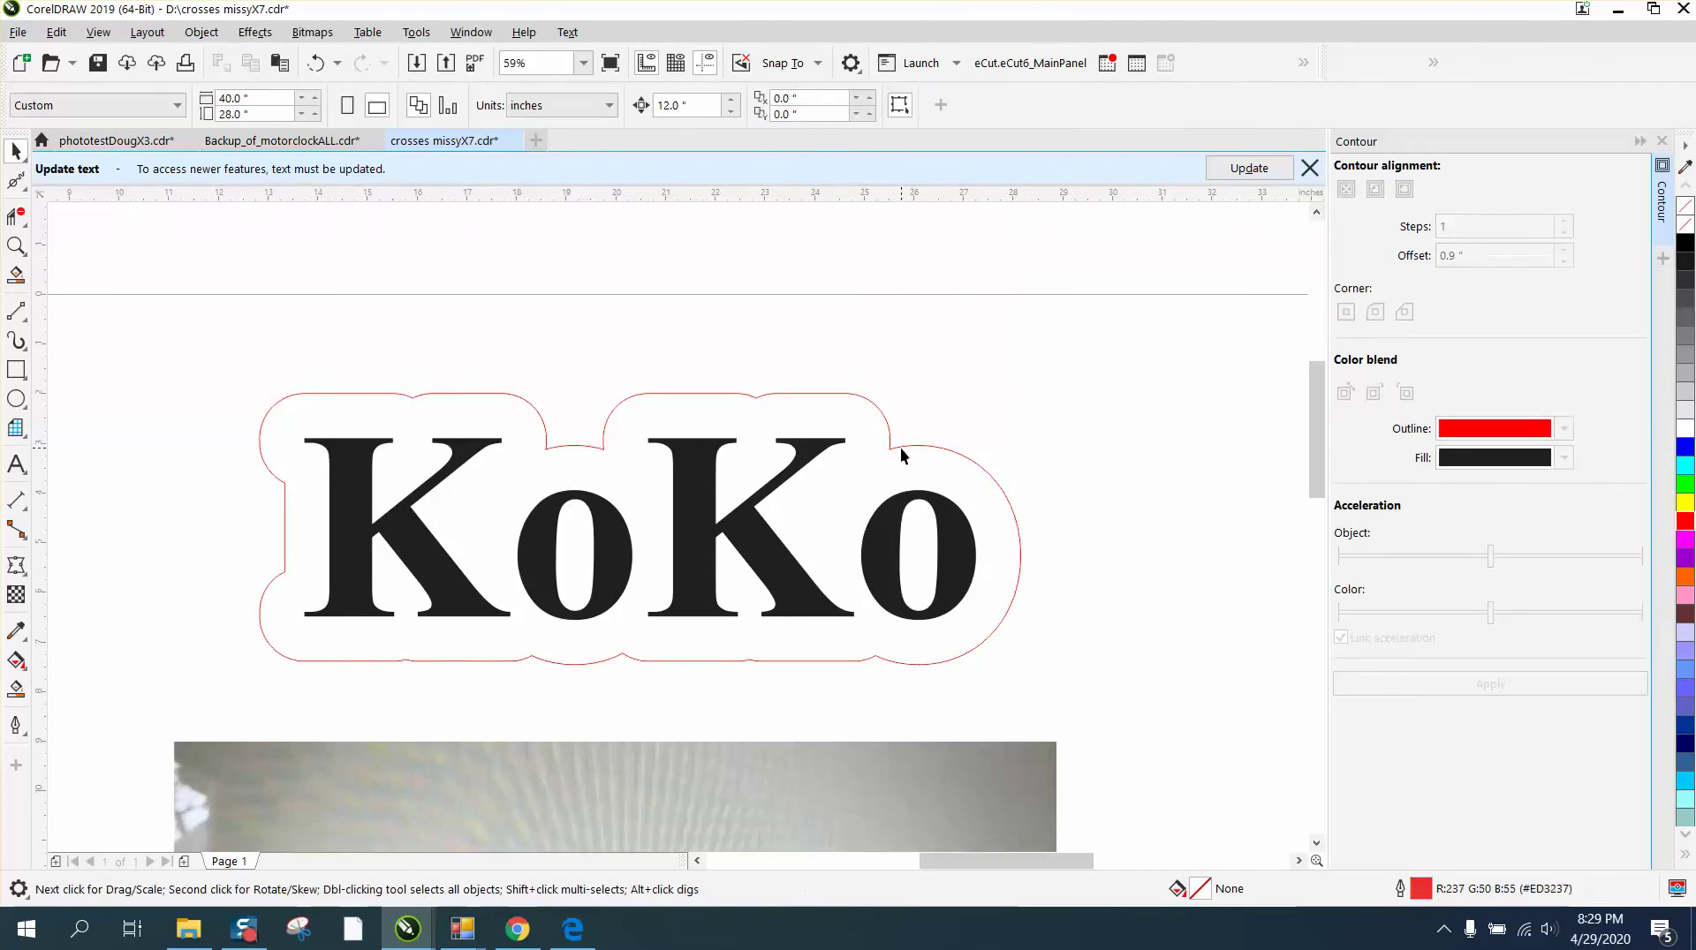
- Try a 0.01-inch contour offset on the KoKo contour curve
{"action": "left_click", "coordinate": [900, 449]}
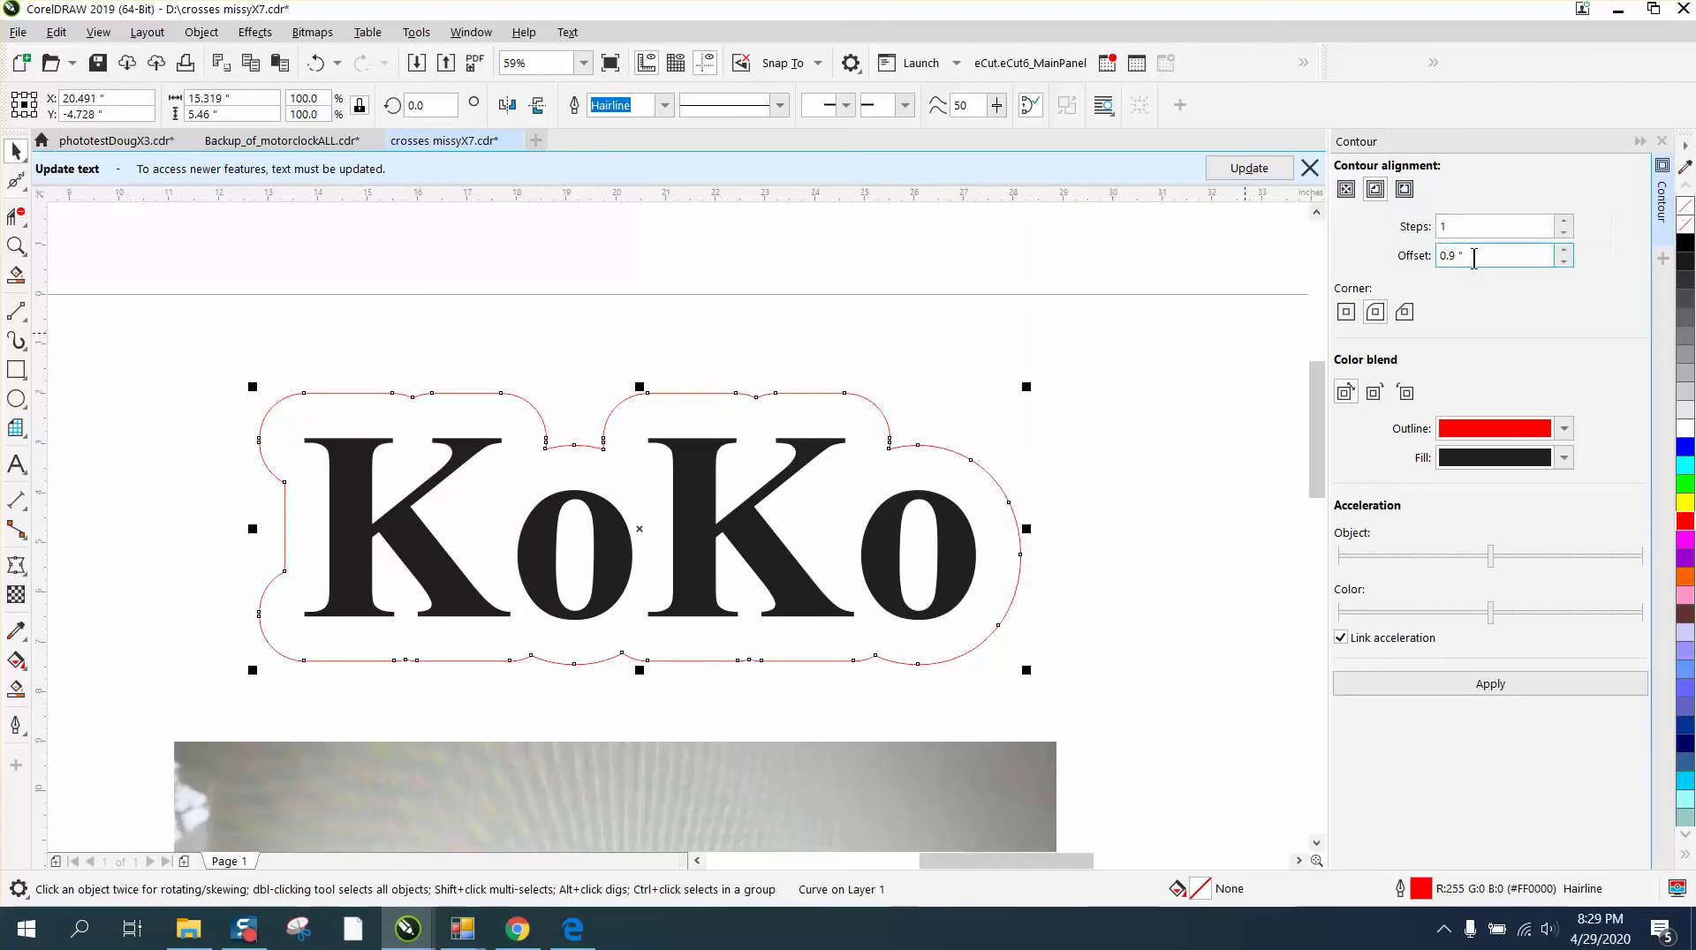
{"action": "left_click_drag", "start_coordinate": [1474, 256], "coordinate": [1383, 260]}
{"action": "type", "text": ".01"}
{"action": "left_click", "coordinate": [1488, 685]}
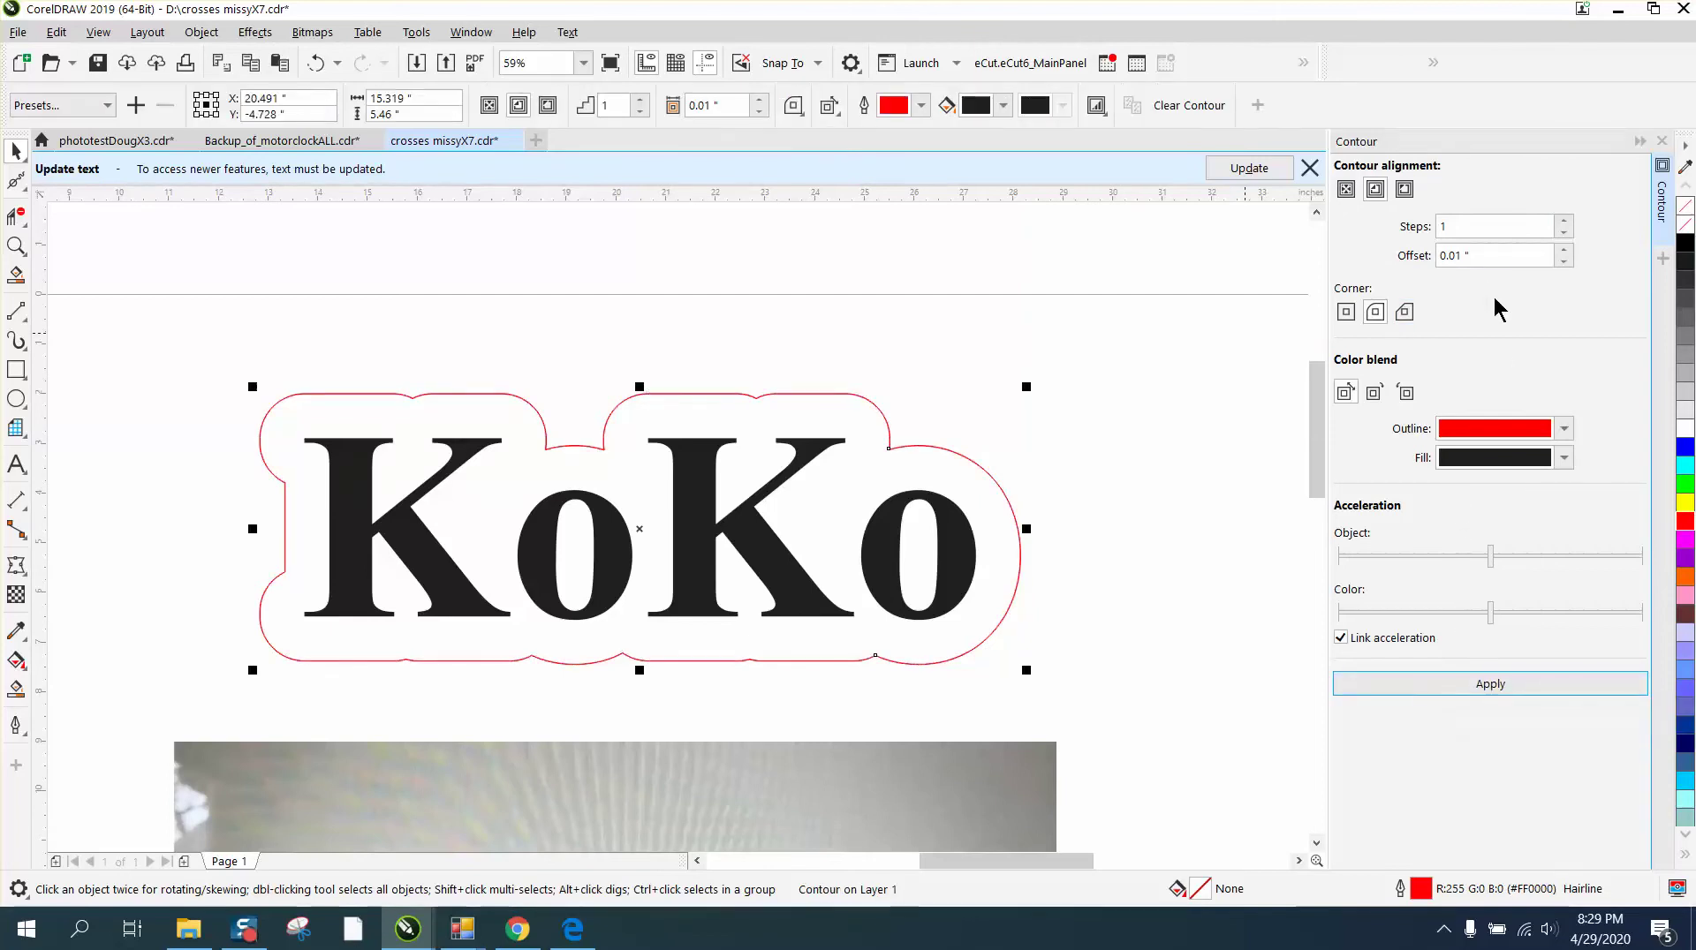
- Apply a 0.1-inch offset, undo it, then apply a 0.3-inch offset instead
{"action": "double_click", "coordinate": [1452, 256]}
{"action": "key", "text": "BackSpace"}
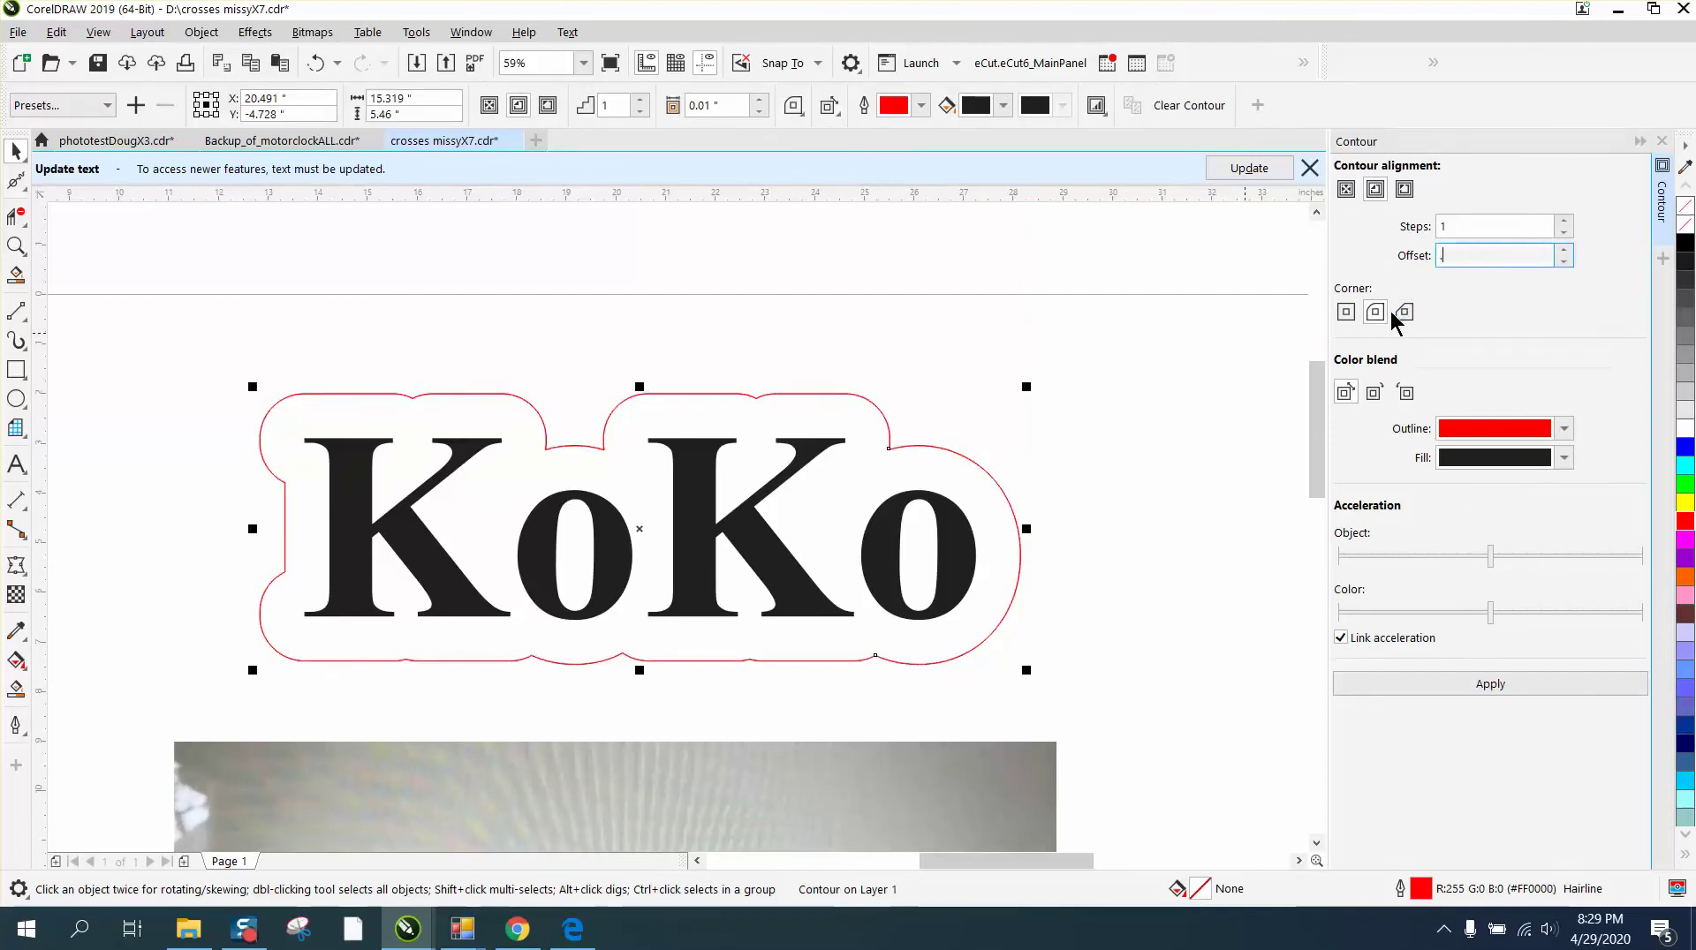
{"action": "type", "text": ".1"}
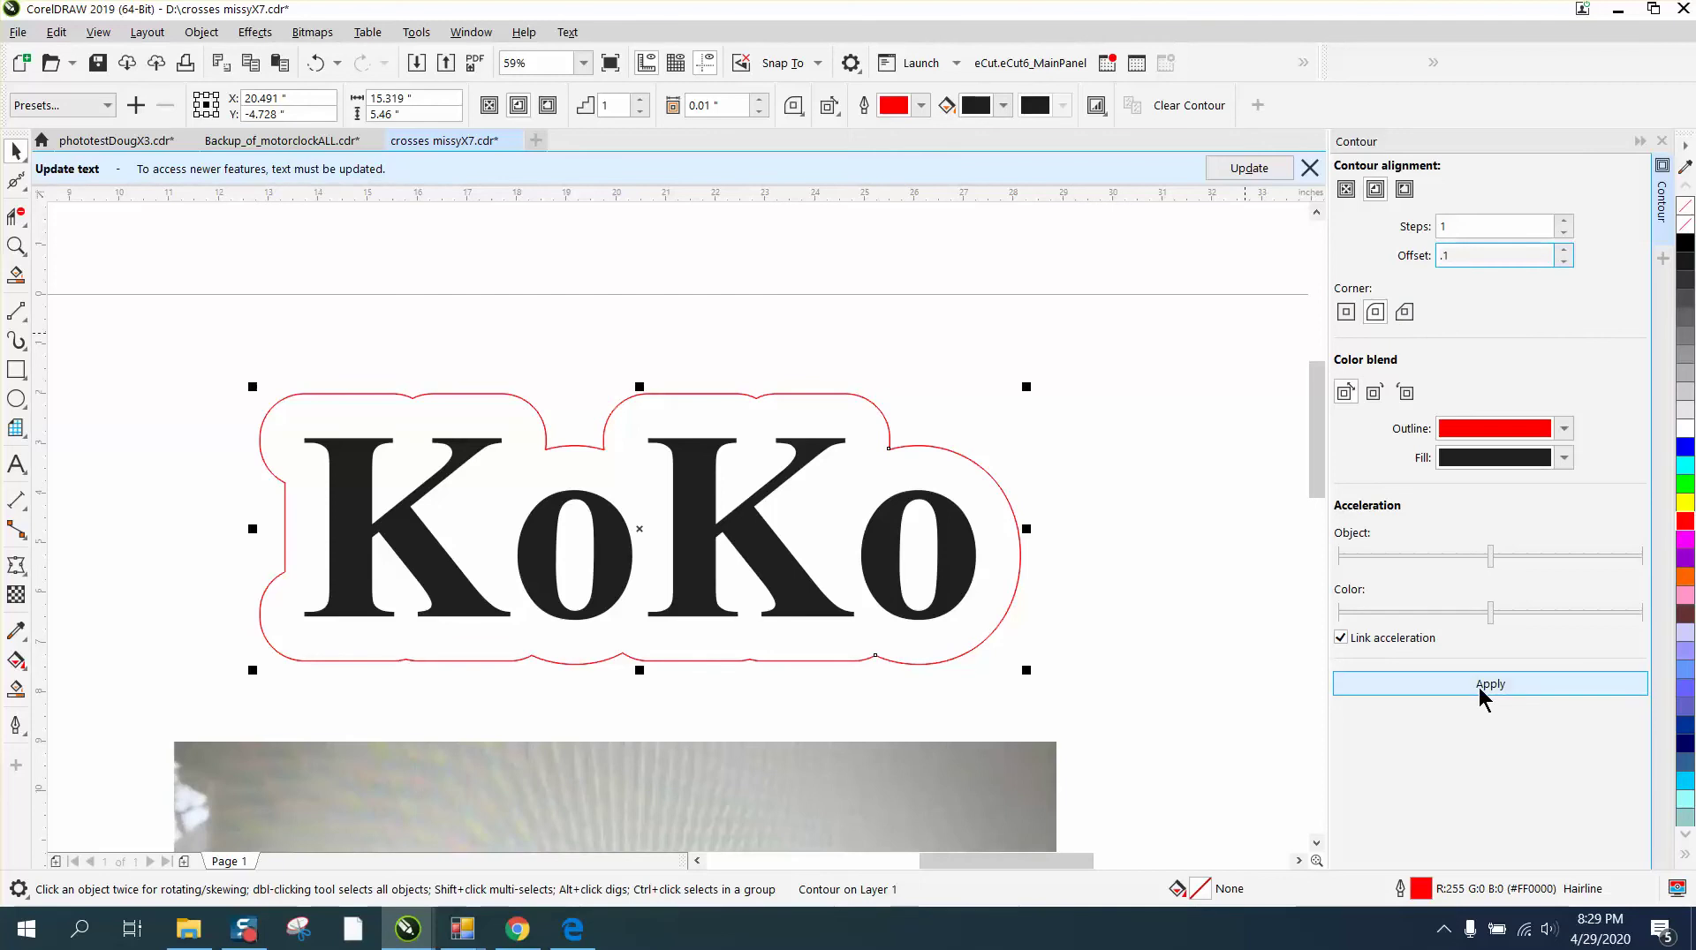
{"action": "left_click", "coordinate": [1480, 693]}
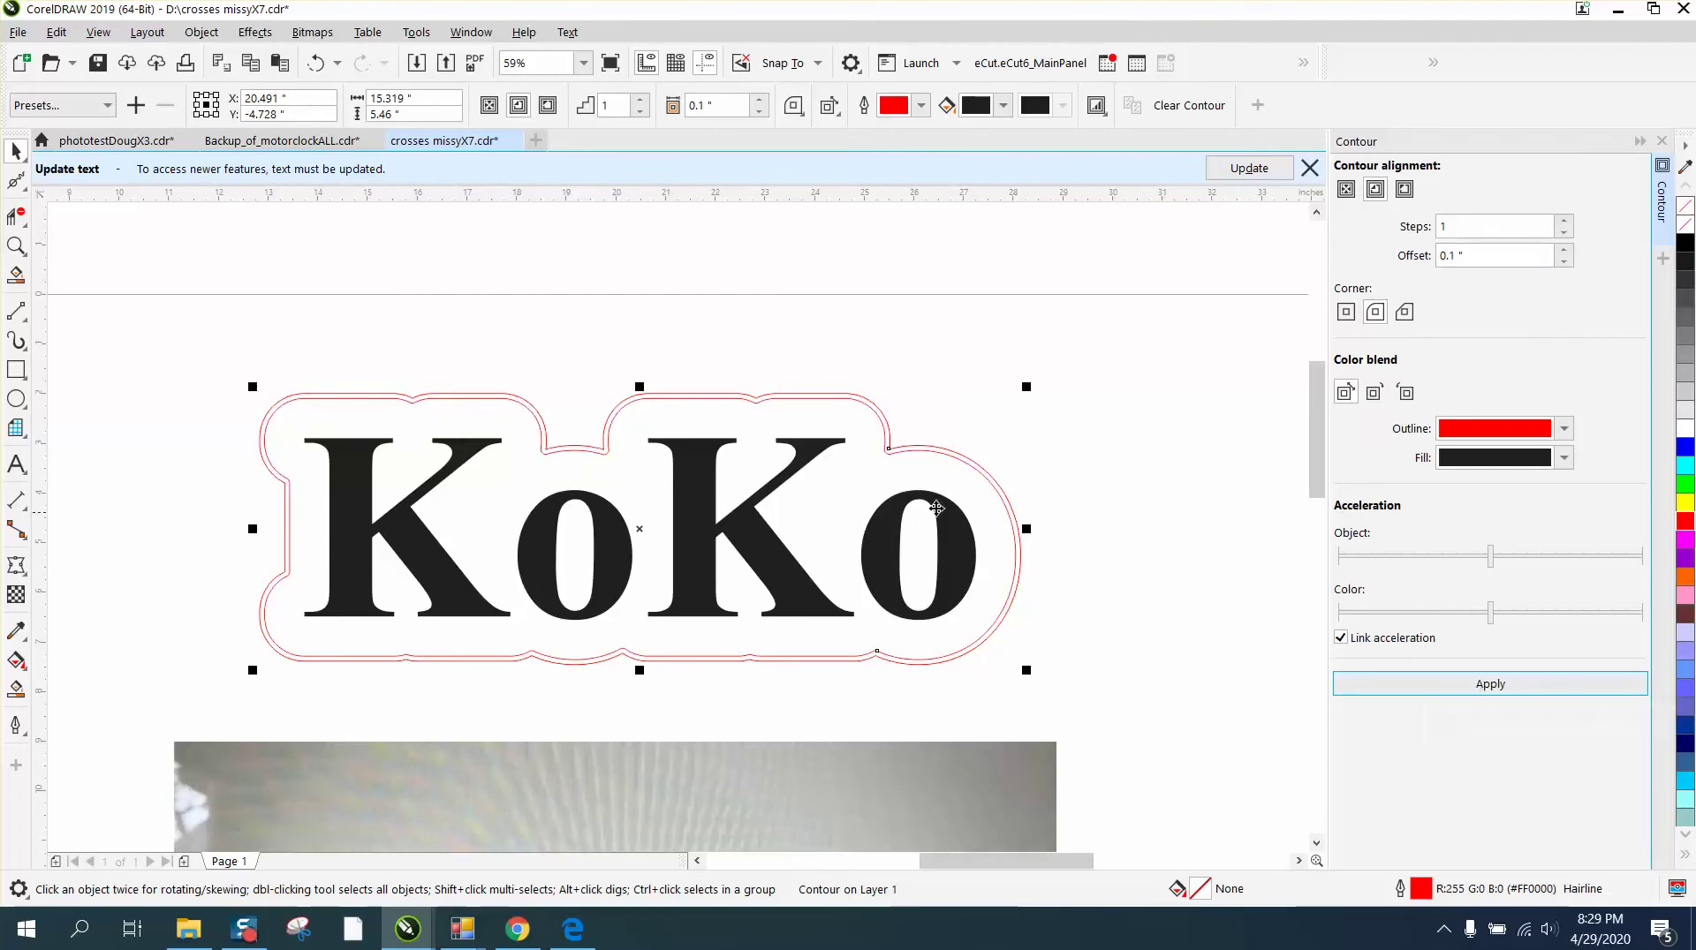
{"action": "left_click", "coordinate": [315, 63]}
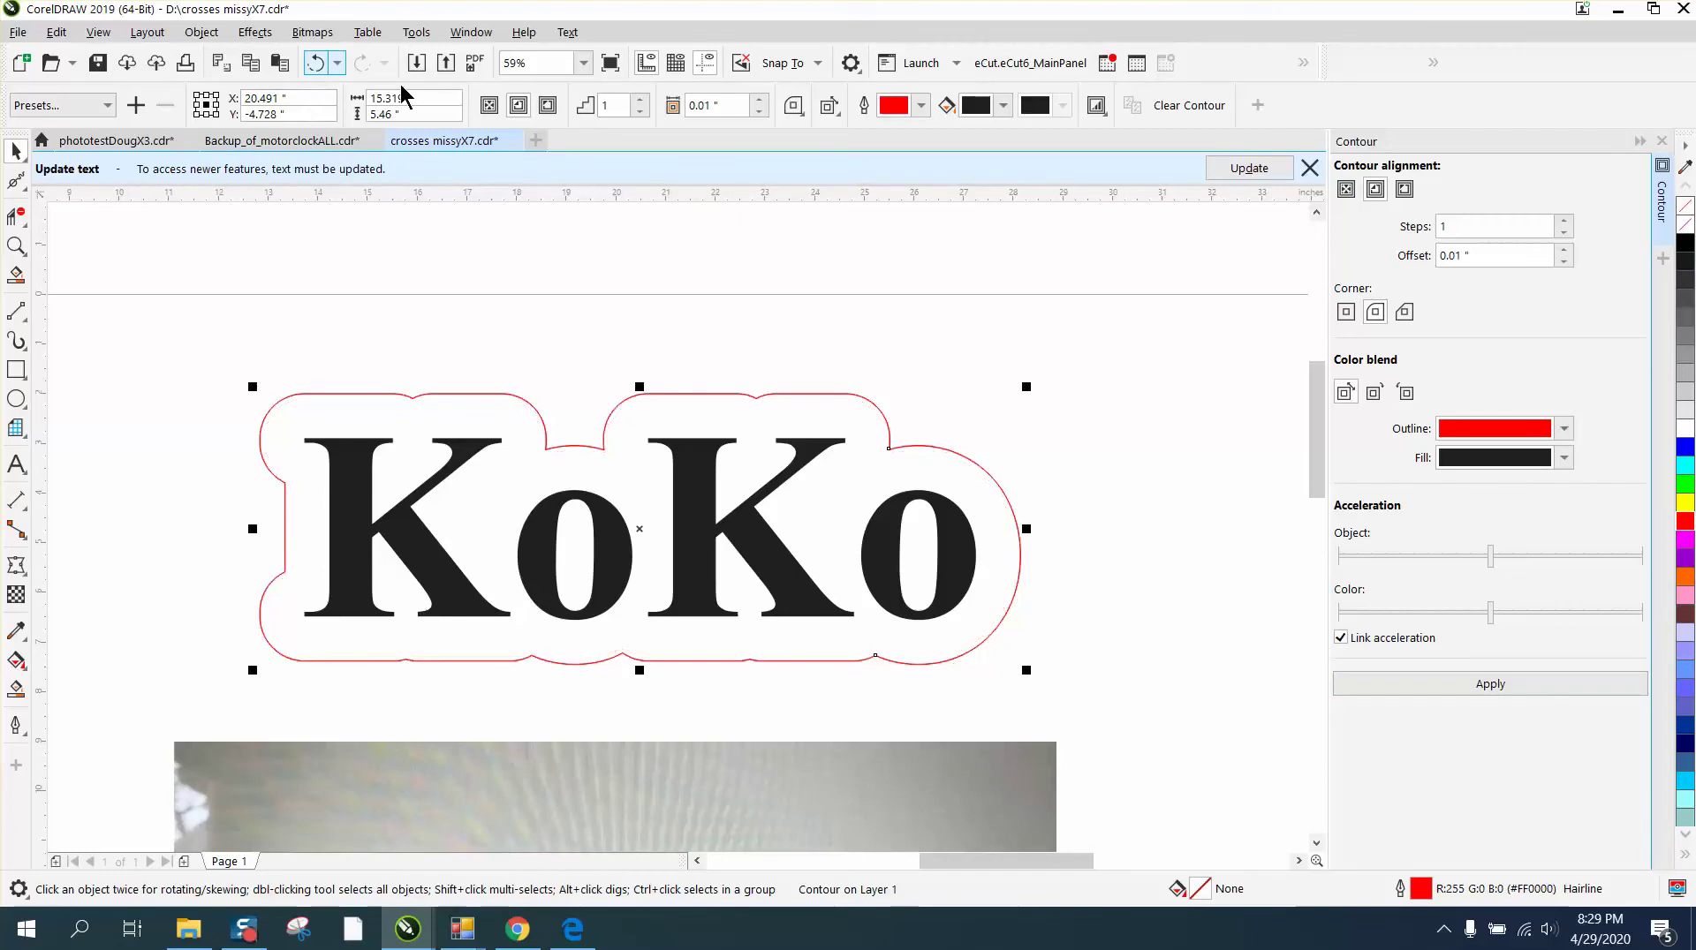
{"action": "left_click", "coordinate": [1464, 256]}
{"action": "double_click", "coordinate": [1463, 256]}
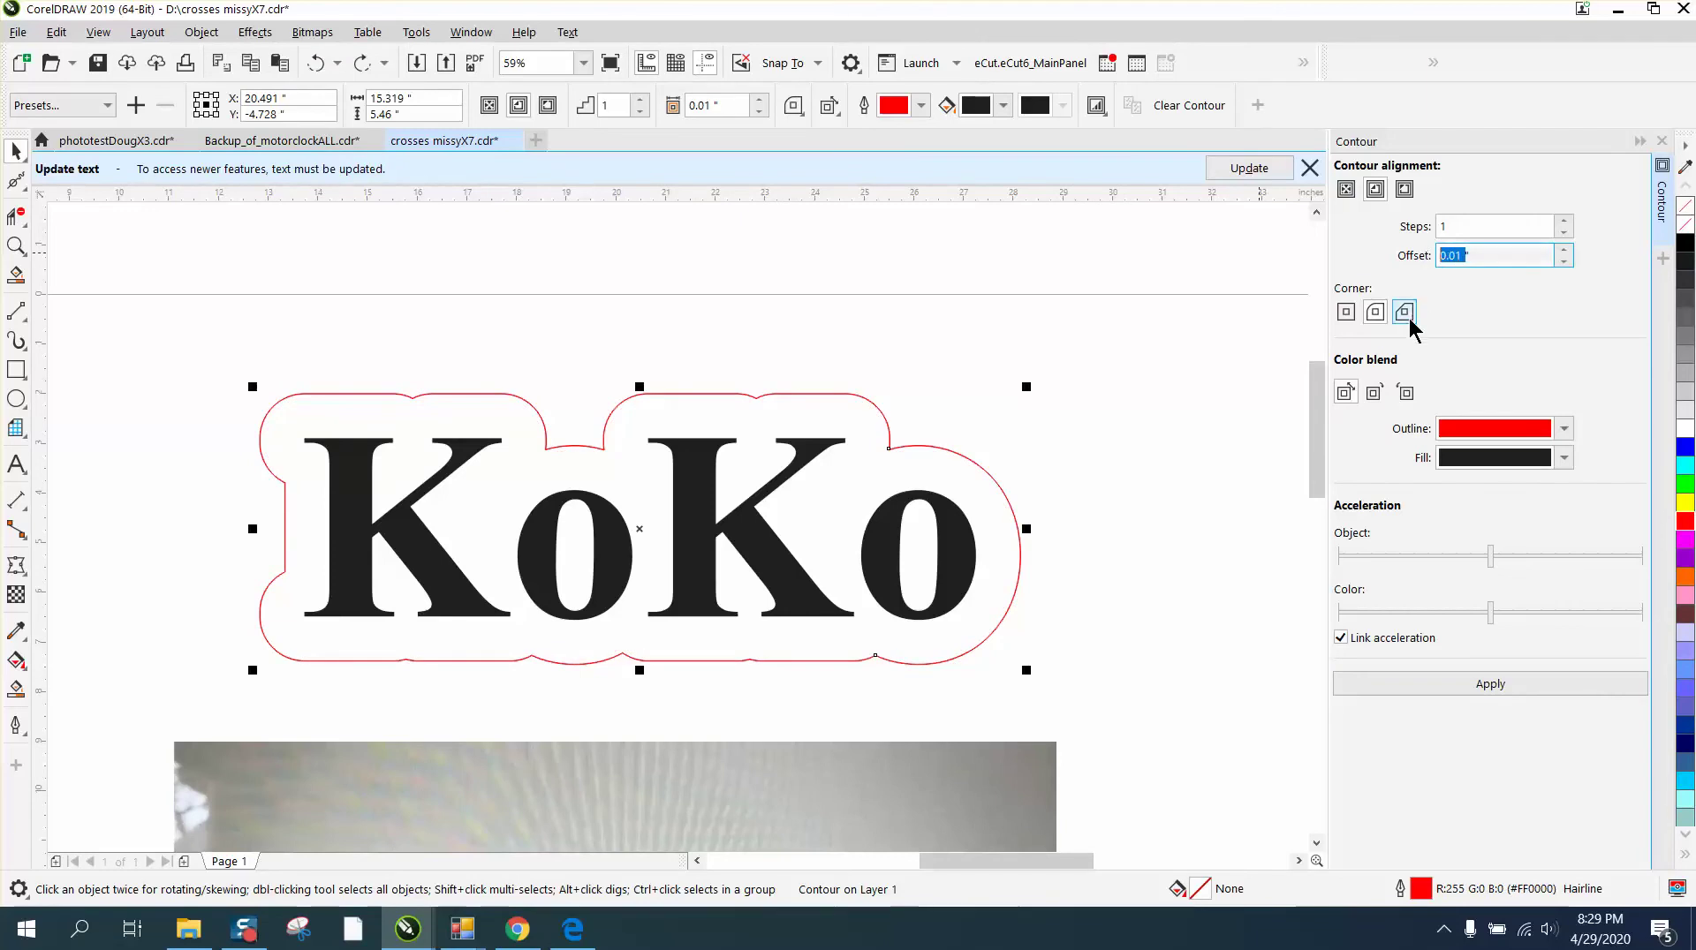
{"action": "type", "text": ".3"}
{"action": "left_click", "coordinate": [1502, 684]}
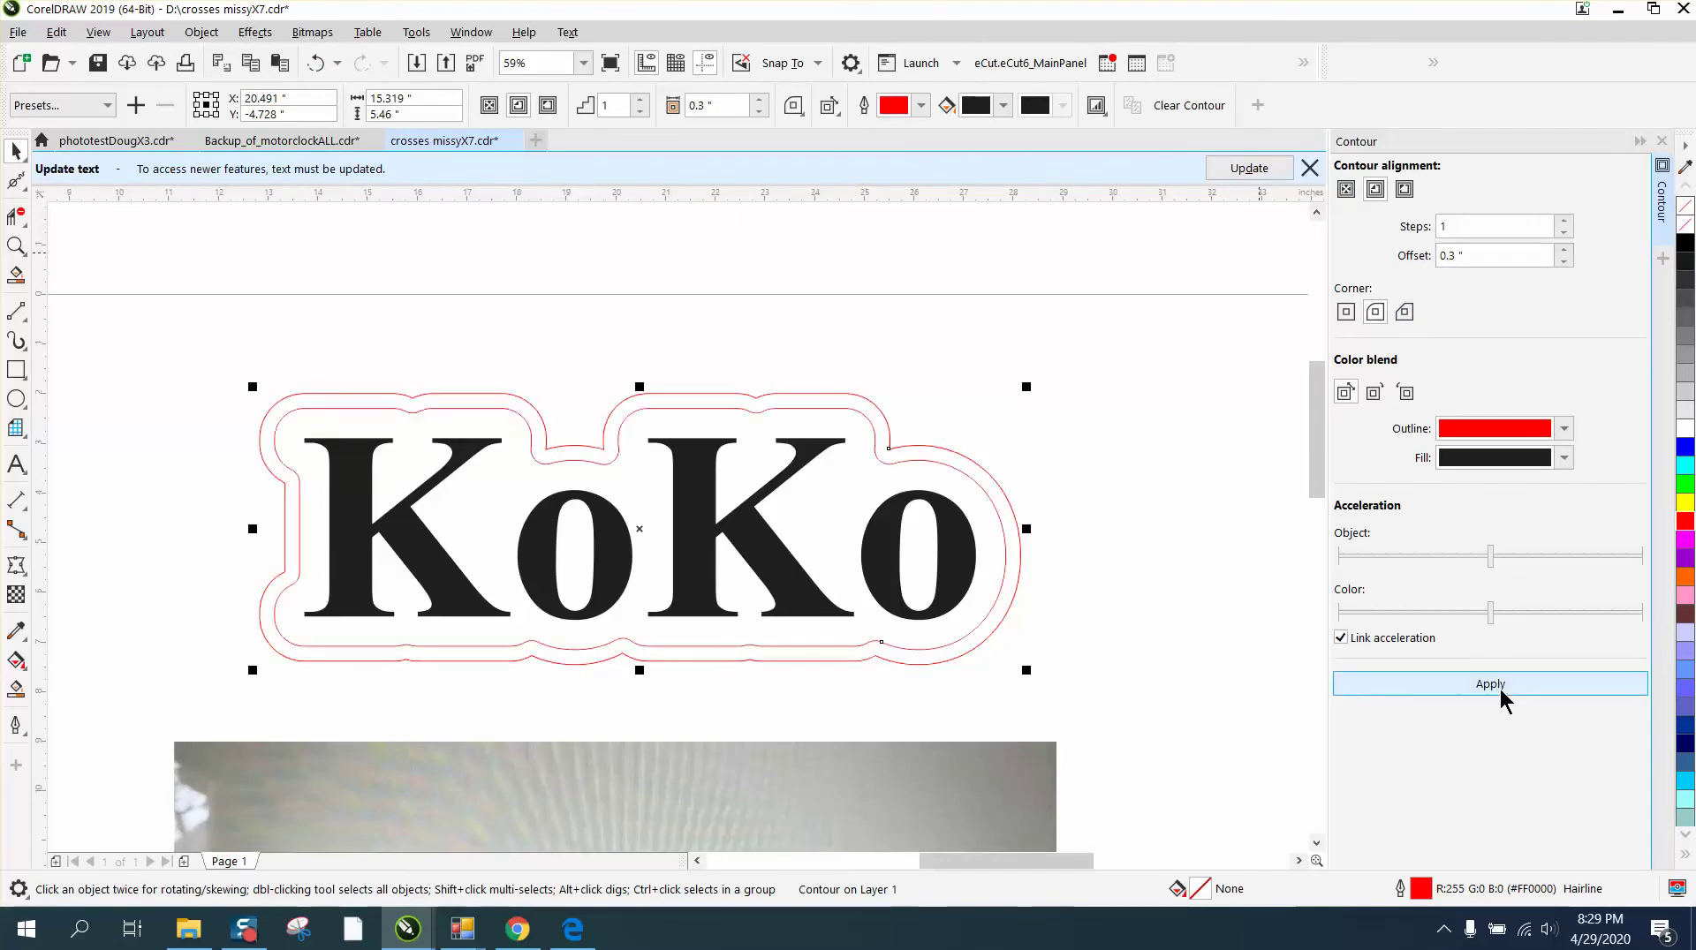
- Break the 0.3-inch contour apart from the KoKo text and reposition the outer red contour line
{"action": "left_click", "coordinate": [202, 32]}
{"action": "left_click", "coordinate": [262, 507]}
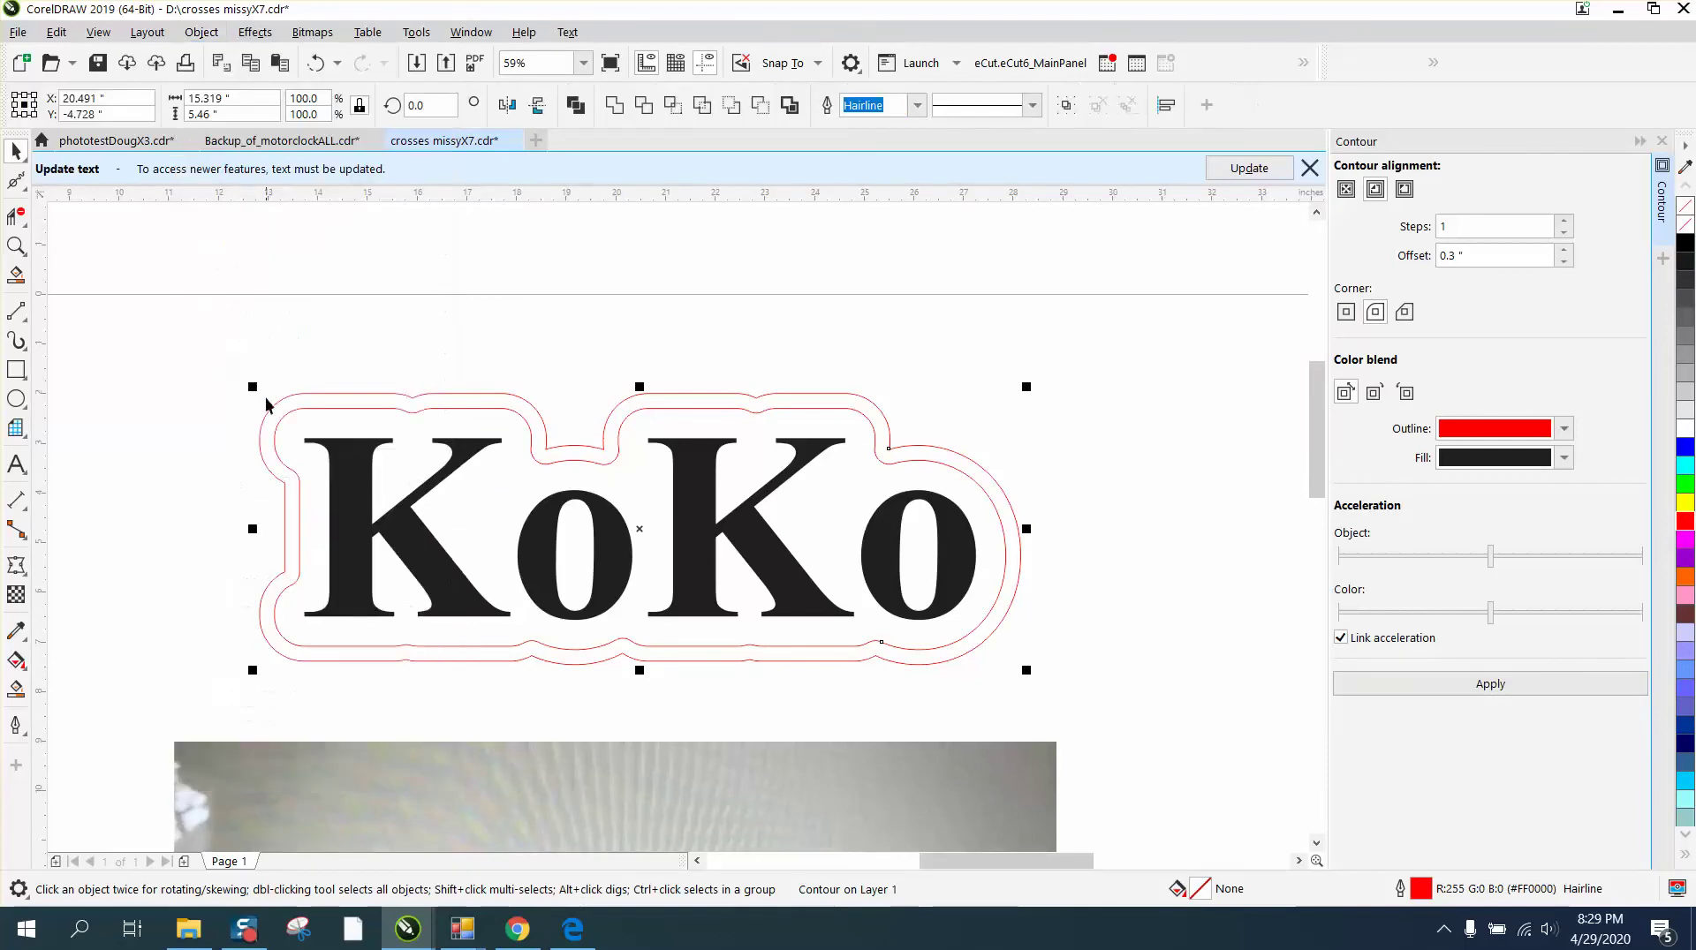
{"action": "left_click", "coordinate": [438, 396]}
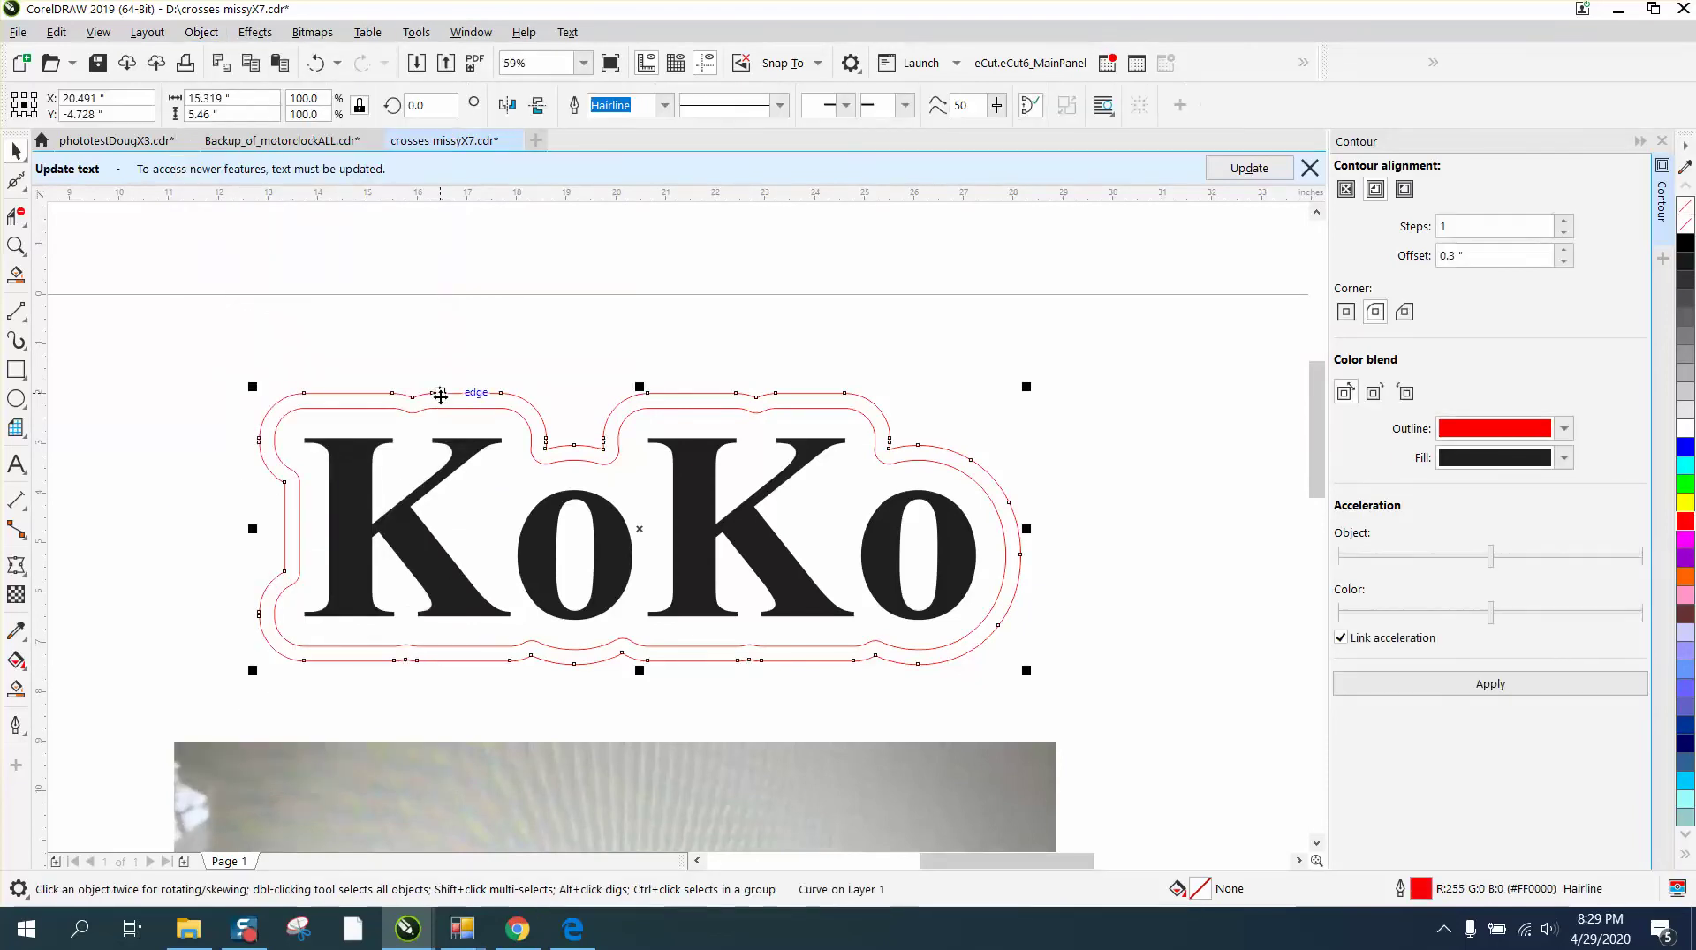
{"action": "key", "text": "Delete"}
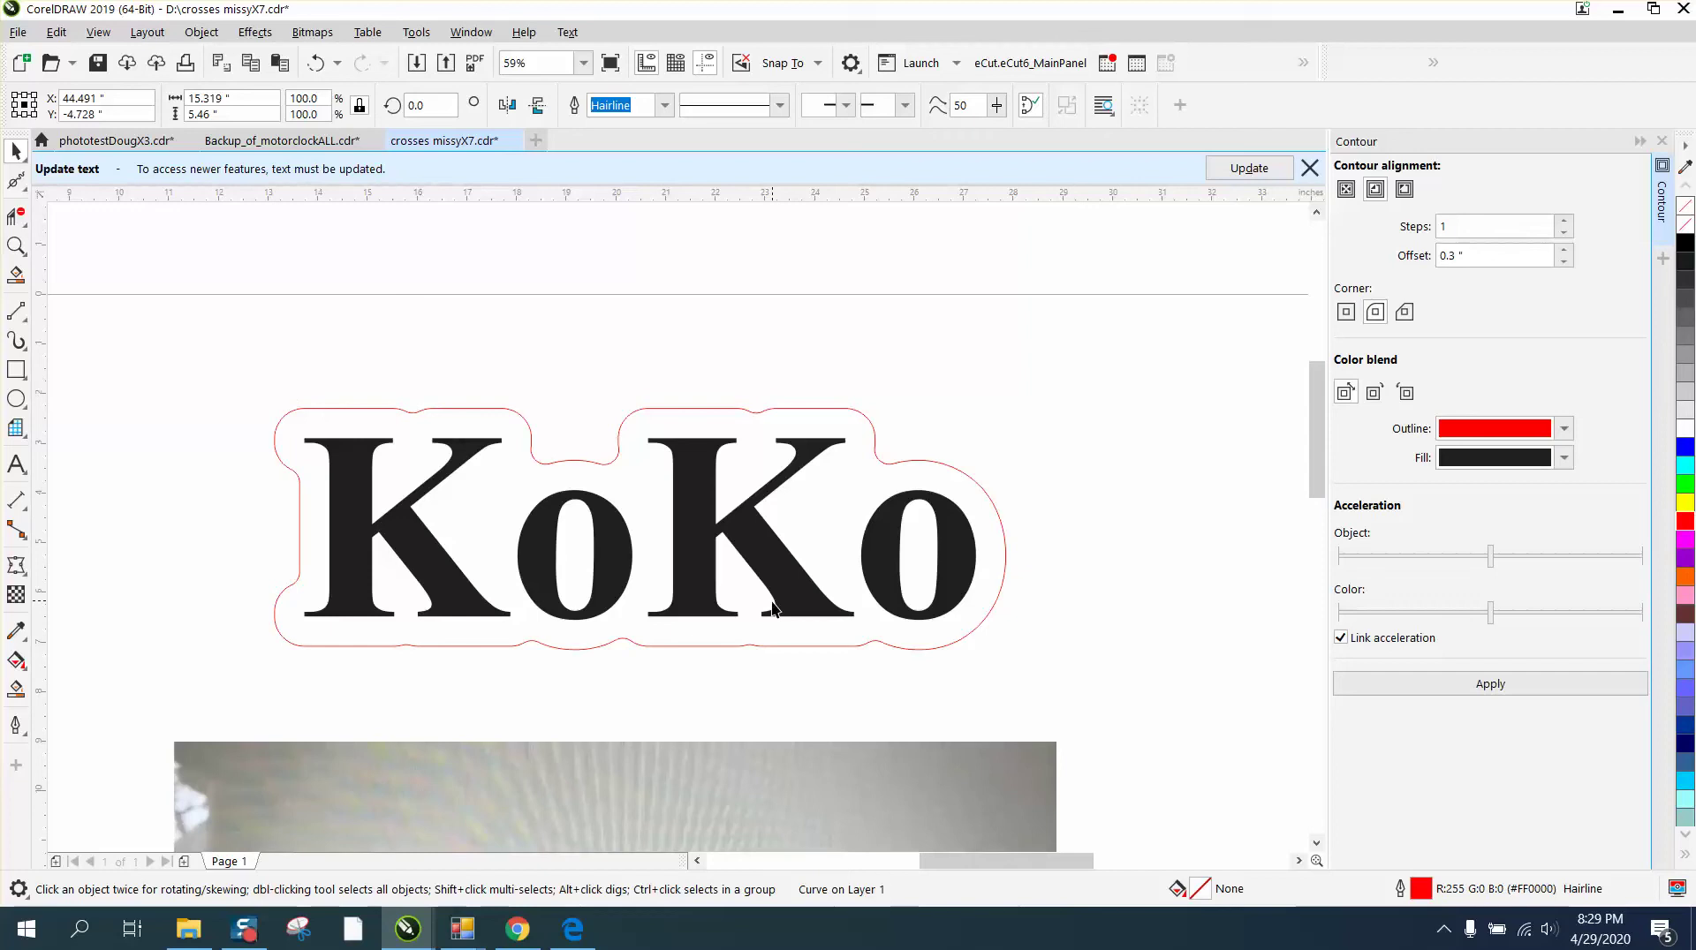
{"action": "scroll", "coordinate": [562, 530], "scroll_direction": "down", "scroll_amount": 2}
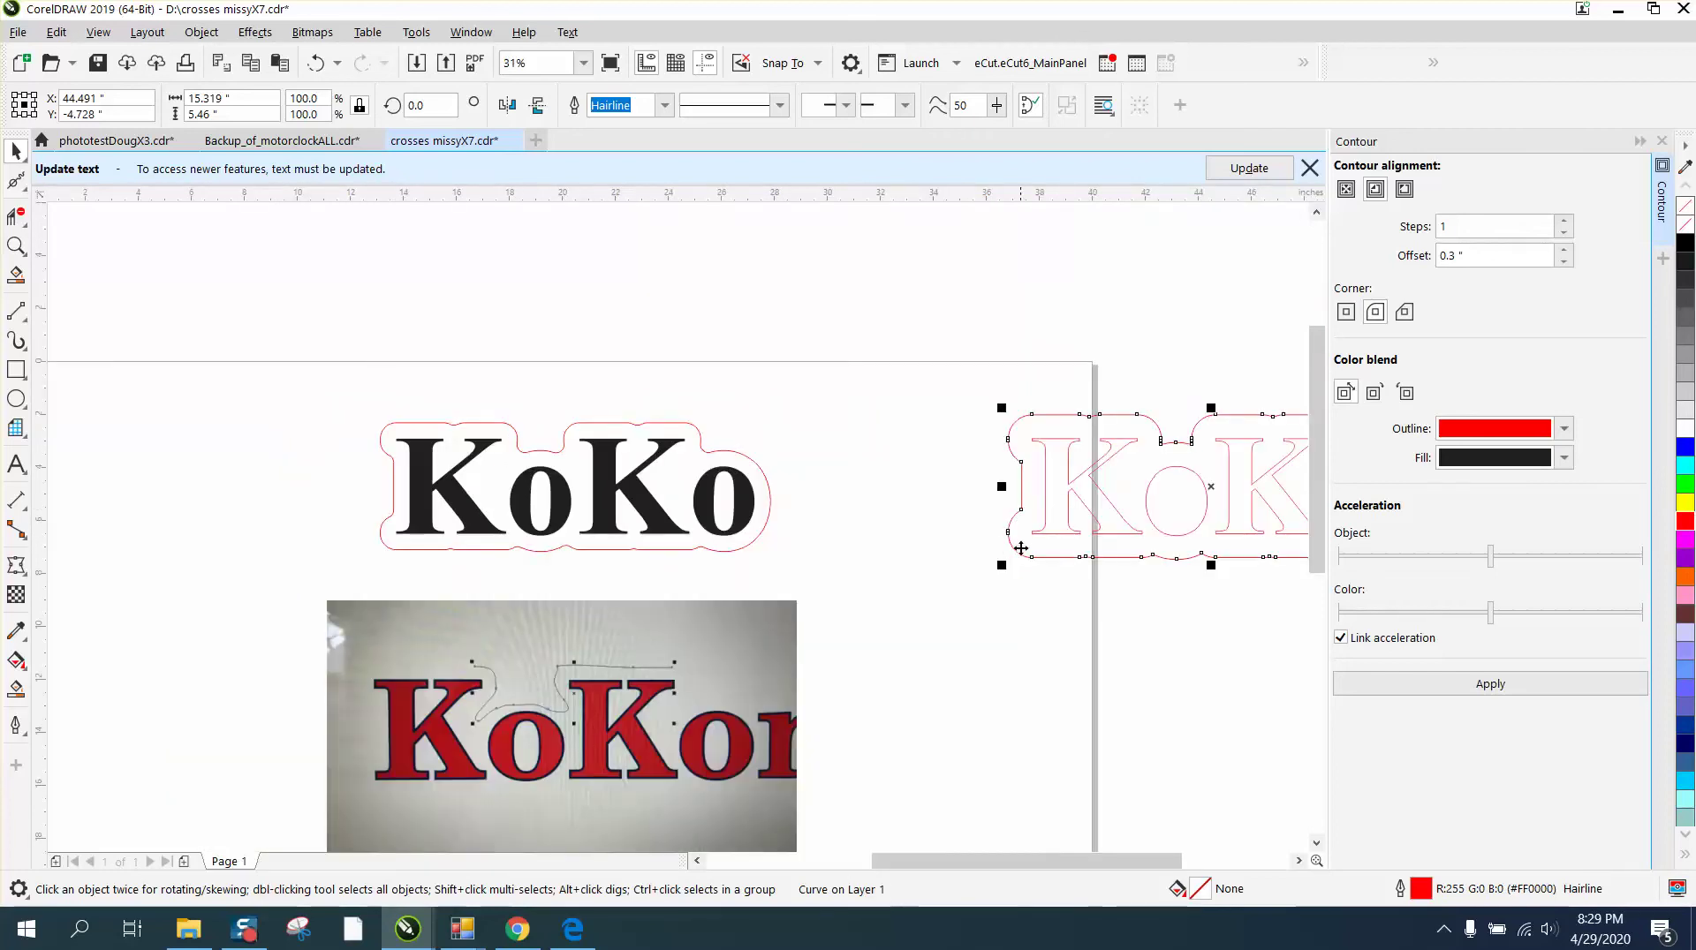
{"action": "key", "text": "c"}
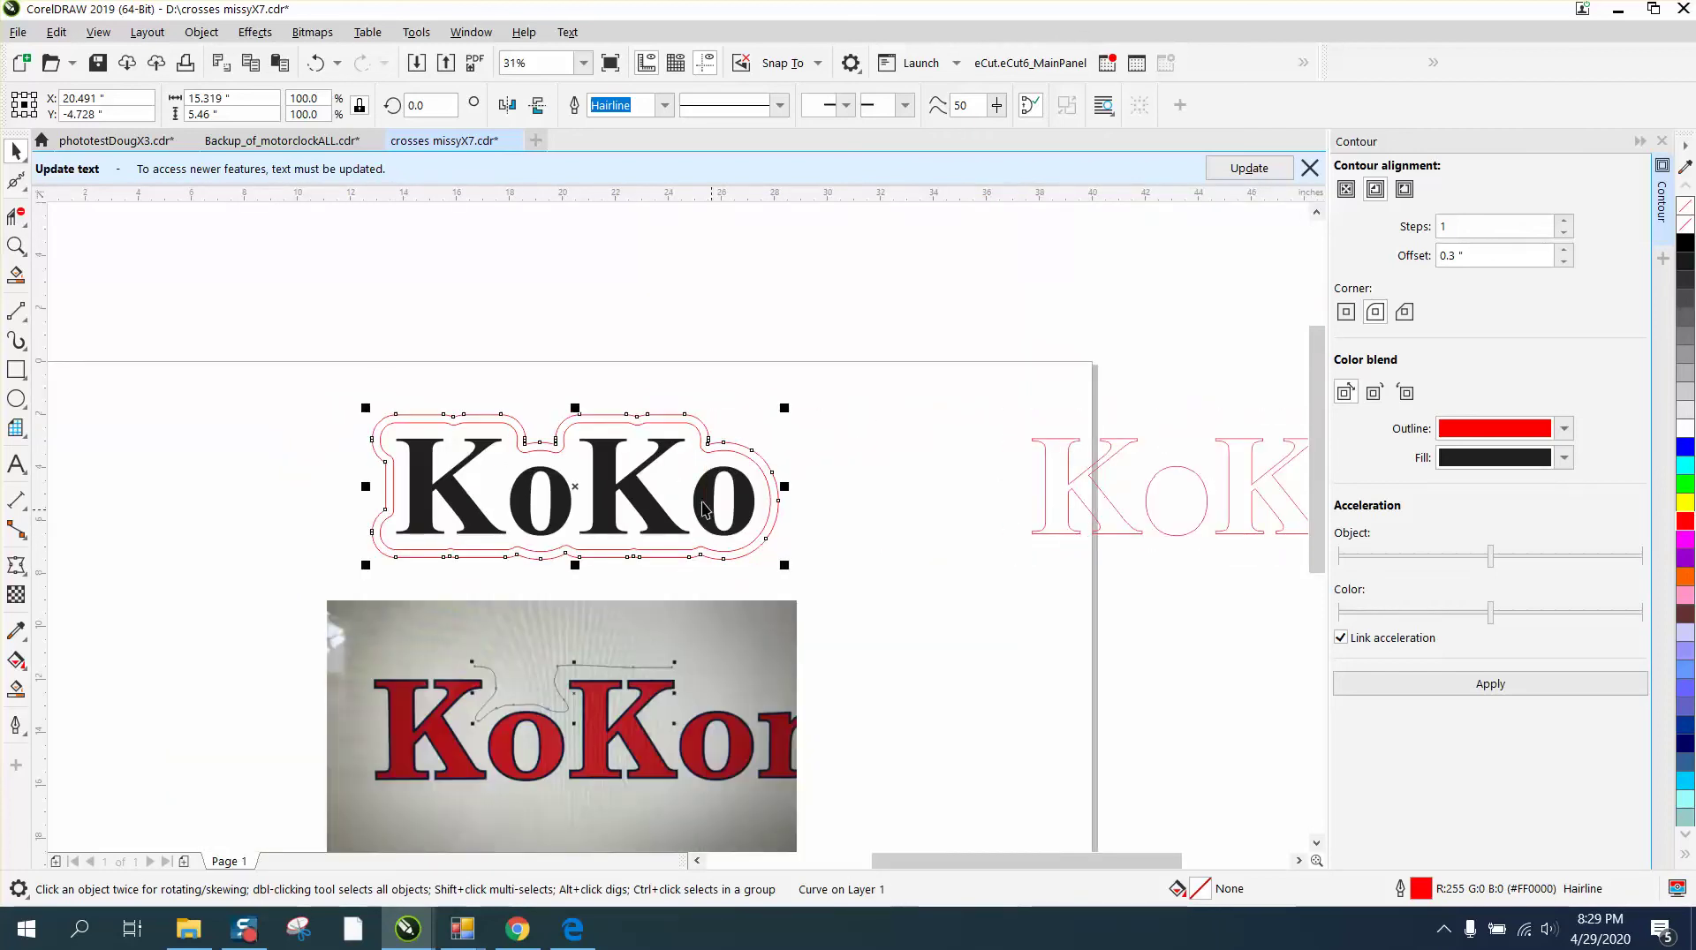
{"action": "left_click", "coordinate": [23, 245]}
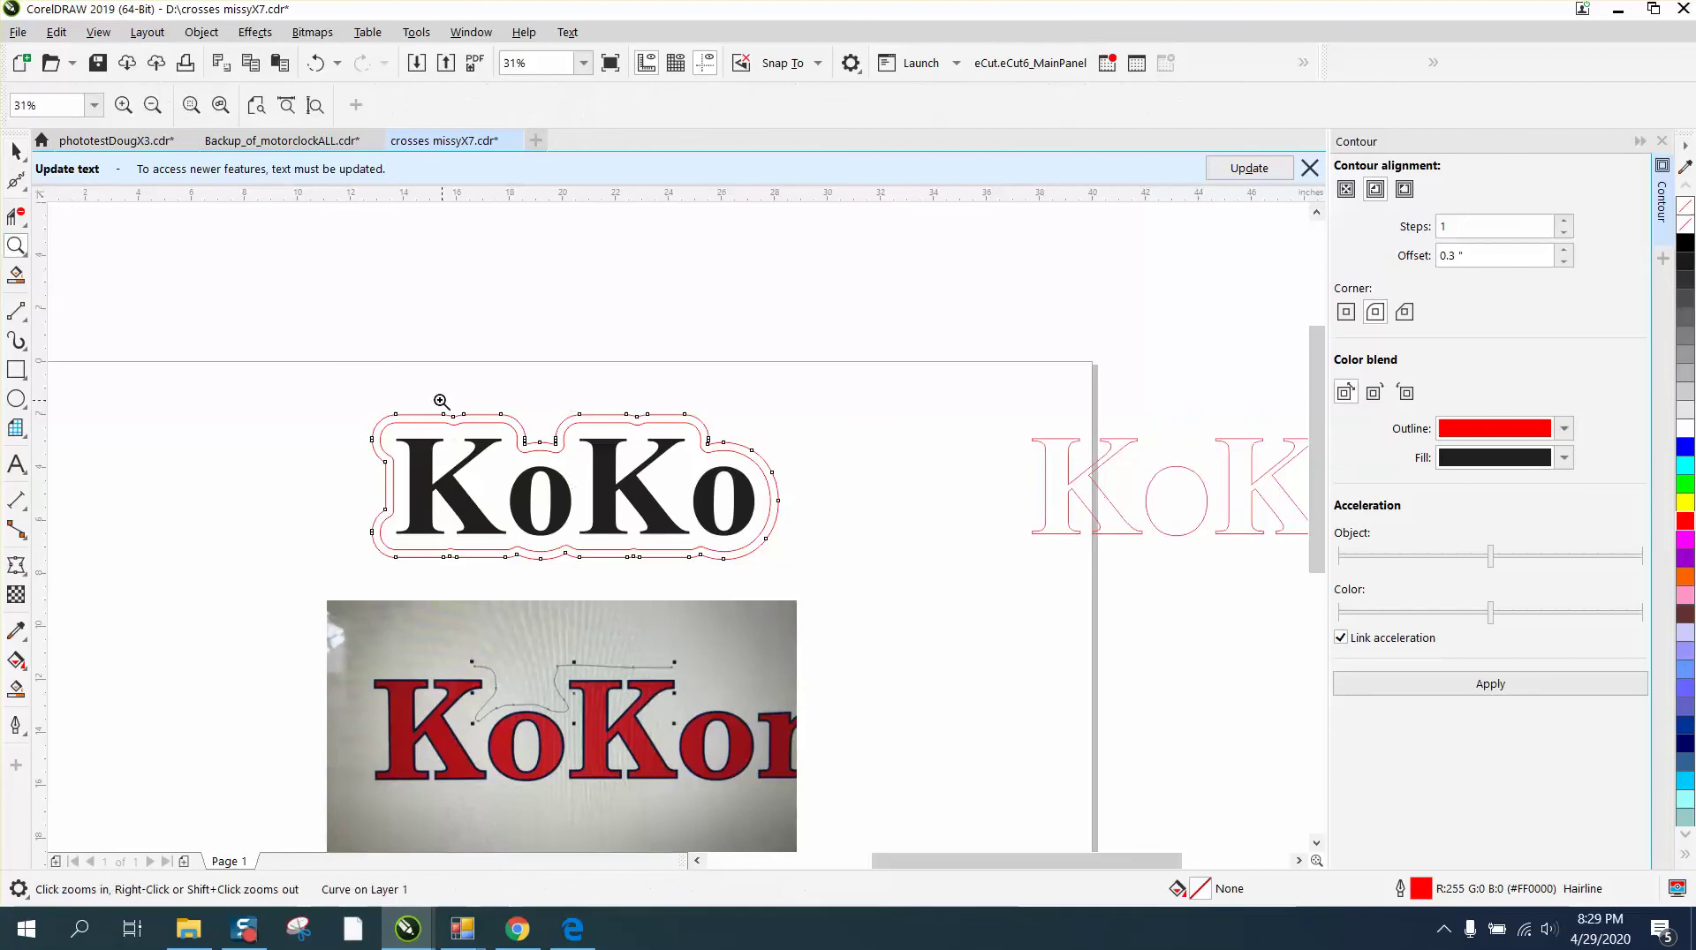
{"action": "left_click", "coordinate": [594, 528]}
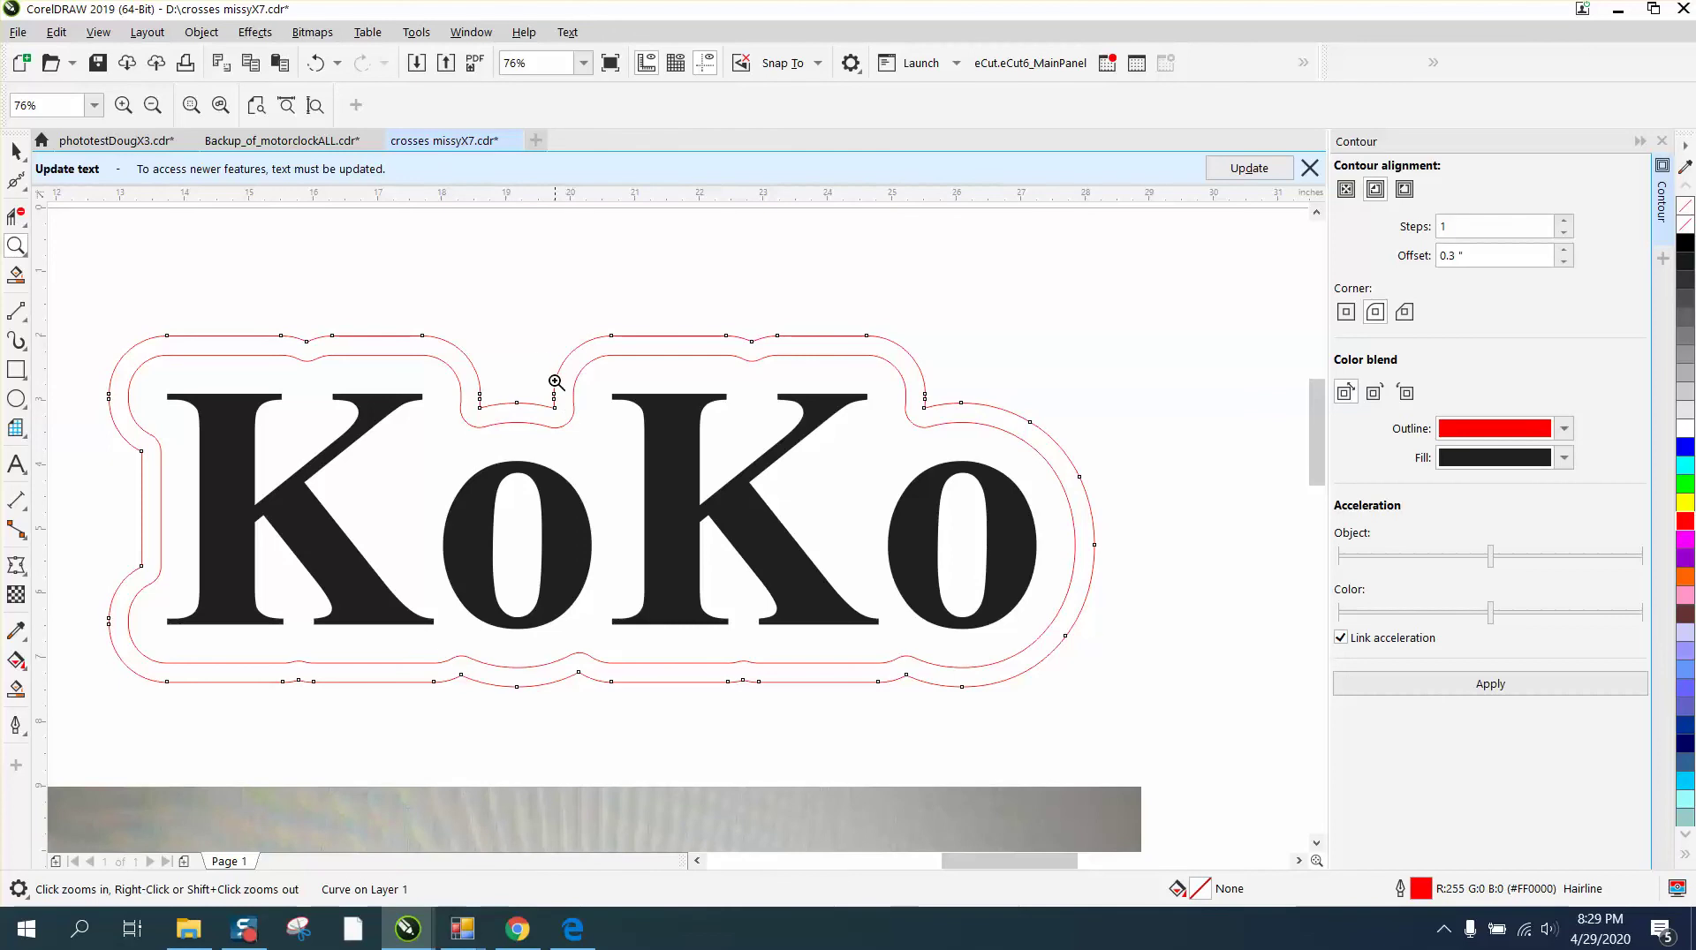
{"action": "right_click", "coordinate": [530, 348]}
{"action": "right_click", "coordinate": [230, 212]}
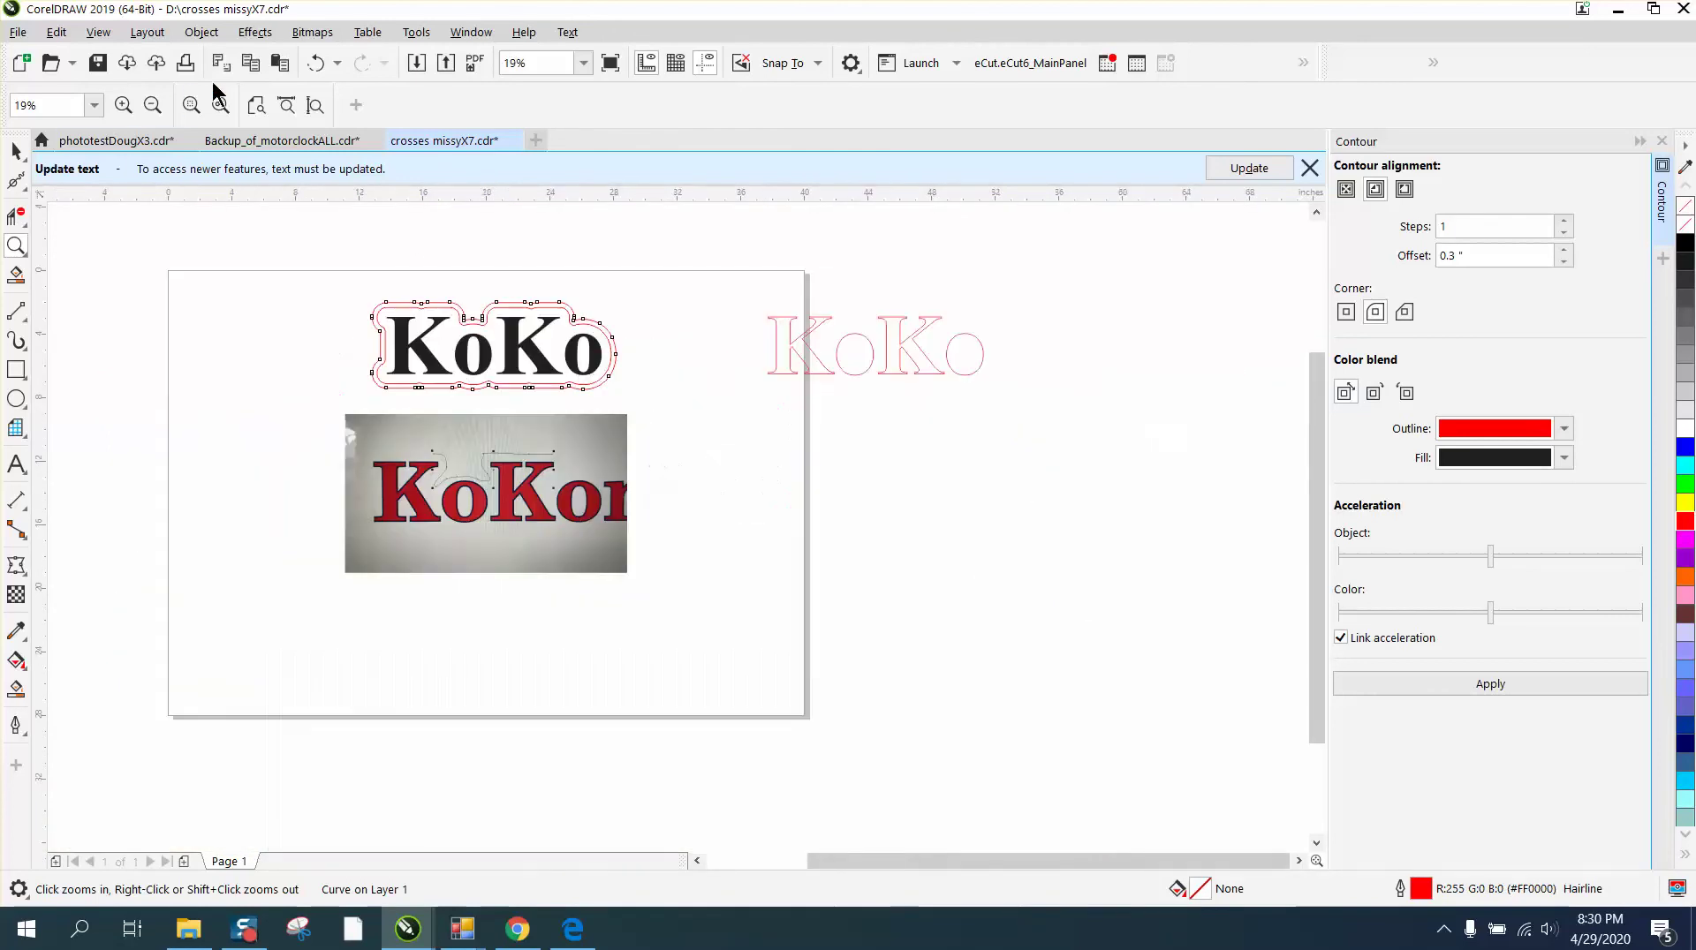
- Nudge the red contour outline left and shift the KoKo contour right onto the outline copy
{"action": "left_click", "coordinate": [16, 152]}
{"action": "key", "text": "shift+Left"}
{"action": "key", "text": "shift+Left"}
{"action": "key", "text": "shift+Left"}
{"action": "key", "text": "shift+Left"}
{"action": "key", "text": "shift+Left"}
{"action": "key", "text": "shift+Left"}
{"action": "key", "text": "shift+Left"}
{"action": "key", "text": "shift+Left"}
{"action": "key", "text": "shift+Left"}
{"action": "key", "text": "shift+Left"}
{"action": "key", "text": "shift+Left"}
{"action": "key", "text": "shift+Left"}
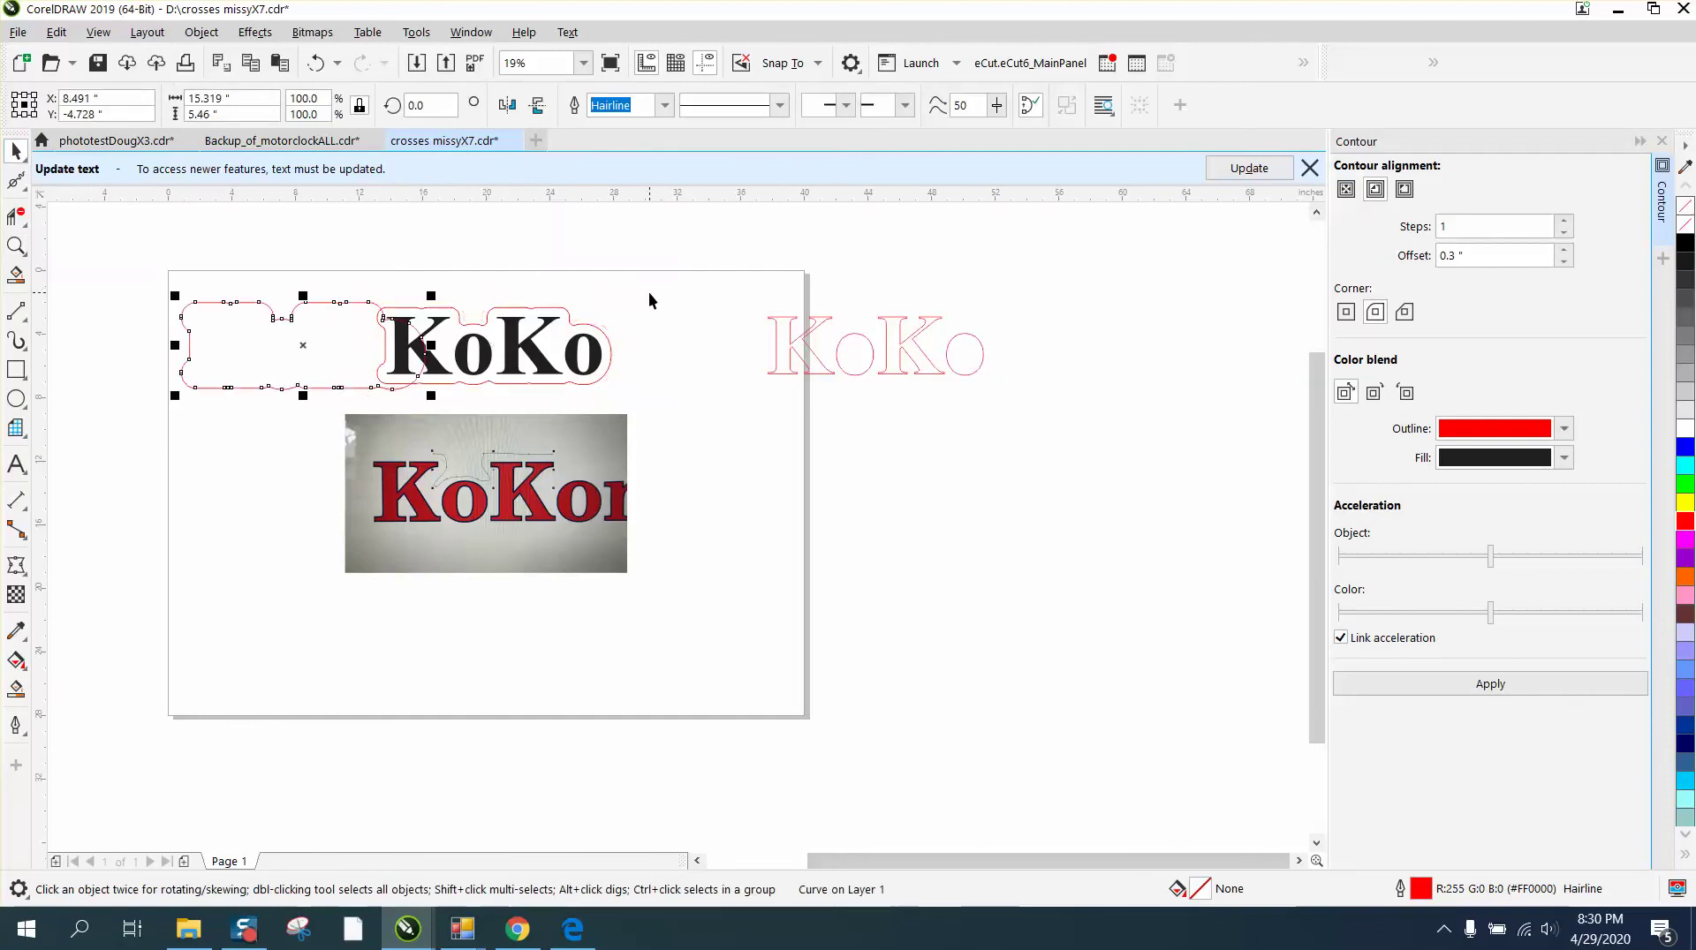
{"action": "left_click", "coordinate": [612, 340]}
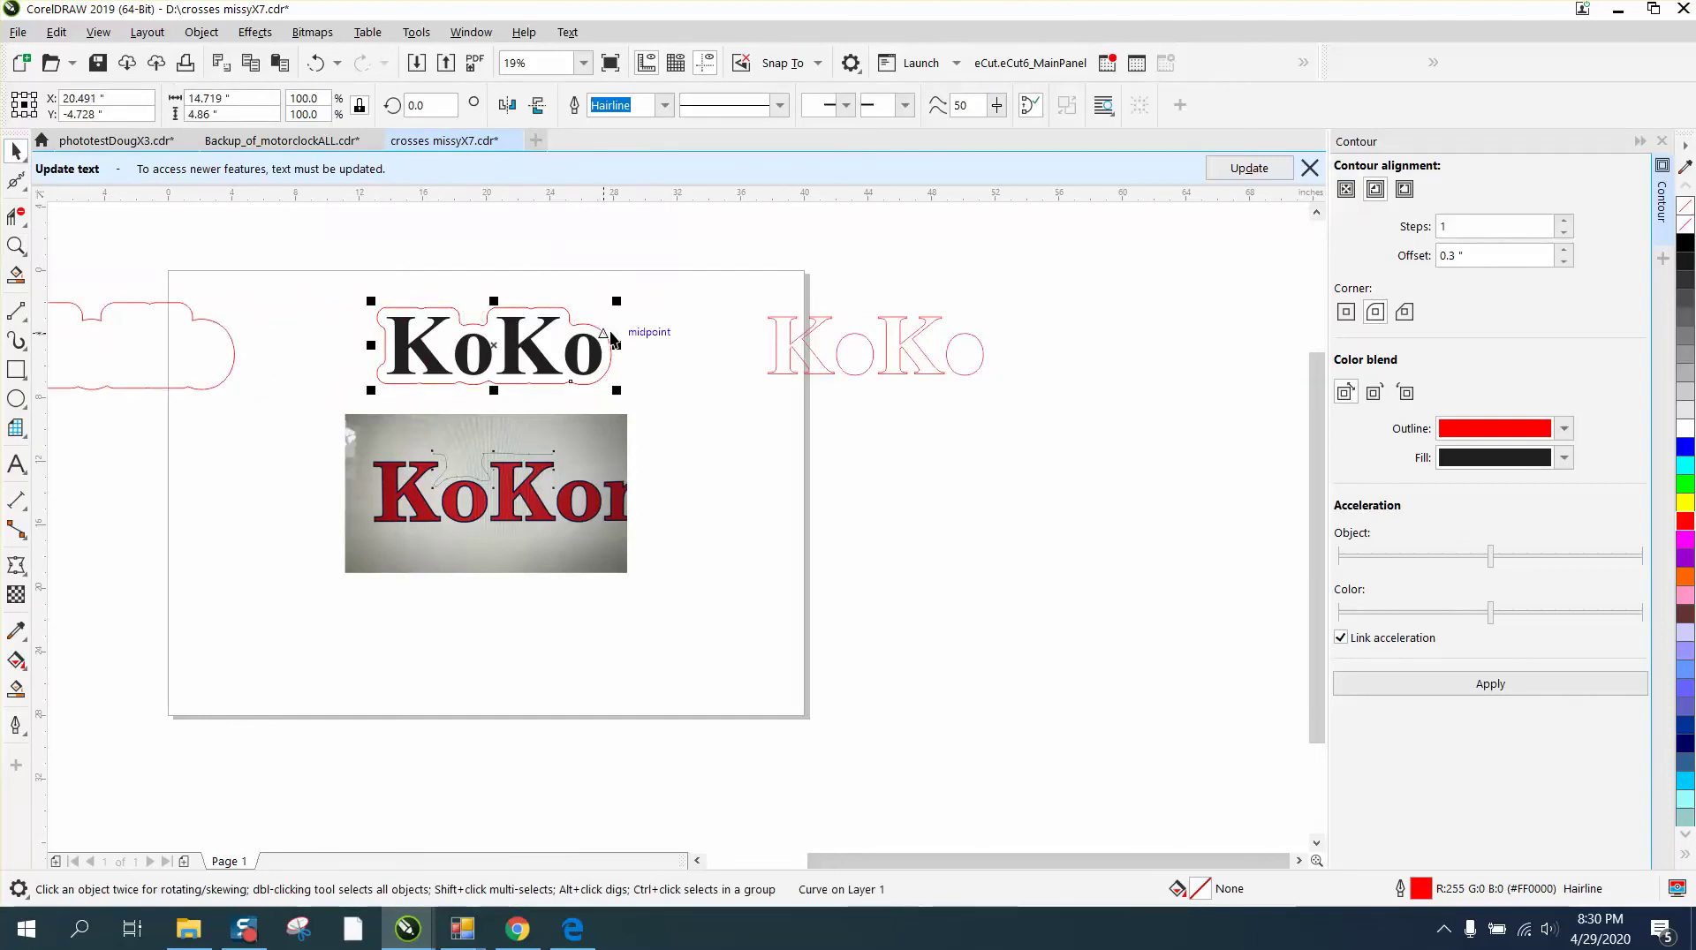
{"action": "key", "text": "shift+Right"}
{"action": "key", "text": "shift+Right"}
{"action": "key", "text": "shift+Right"}
{"action": "key", "text": "shift+Right"}
{"action": "key", "text": "shift+Right"}
{"action": "key", "text": "shift+Right"}
{"action": "key", "text": "shift+Right"}
{"action": "key", "text": "shift+Right"}
{"action": "key", "text": "shift+Right"}
{"action": "key", "text": "shift+Right"}
{"action": "key", "text": "shift+Right"}
{"action": "key", "text": "shift+Right"}
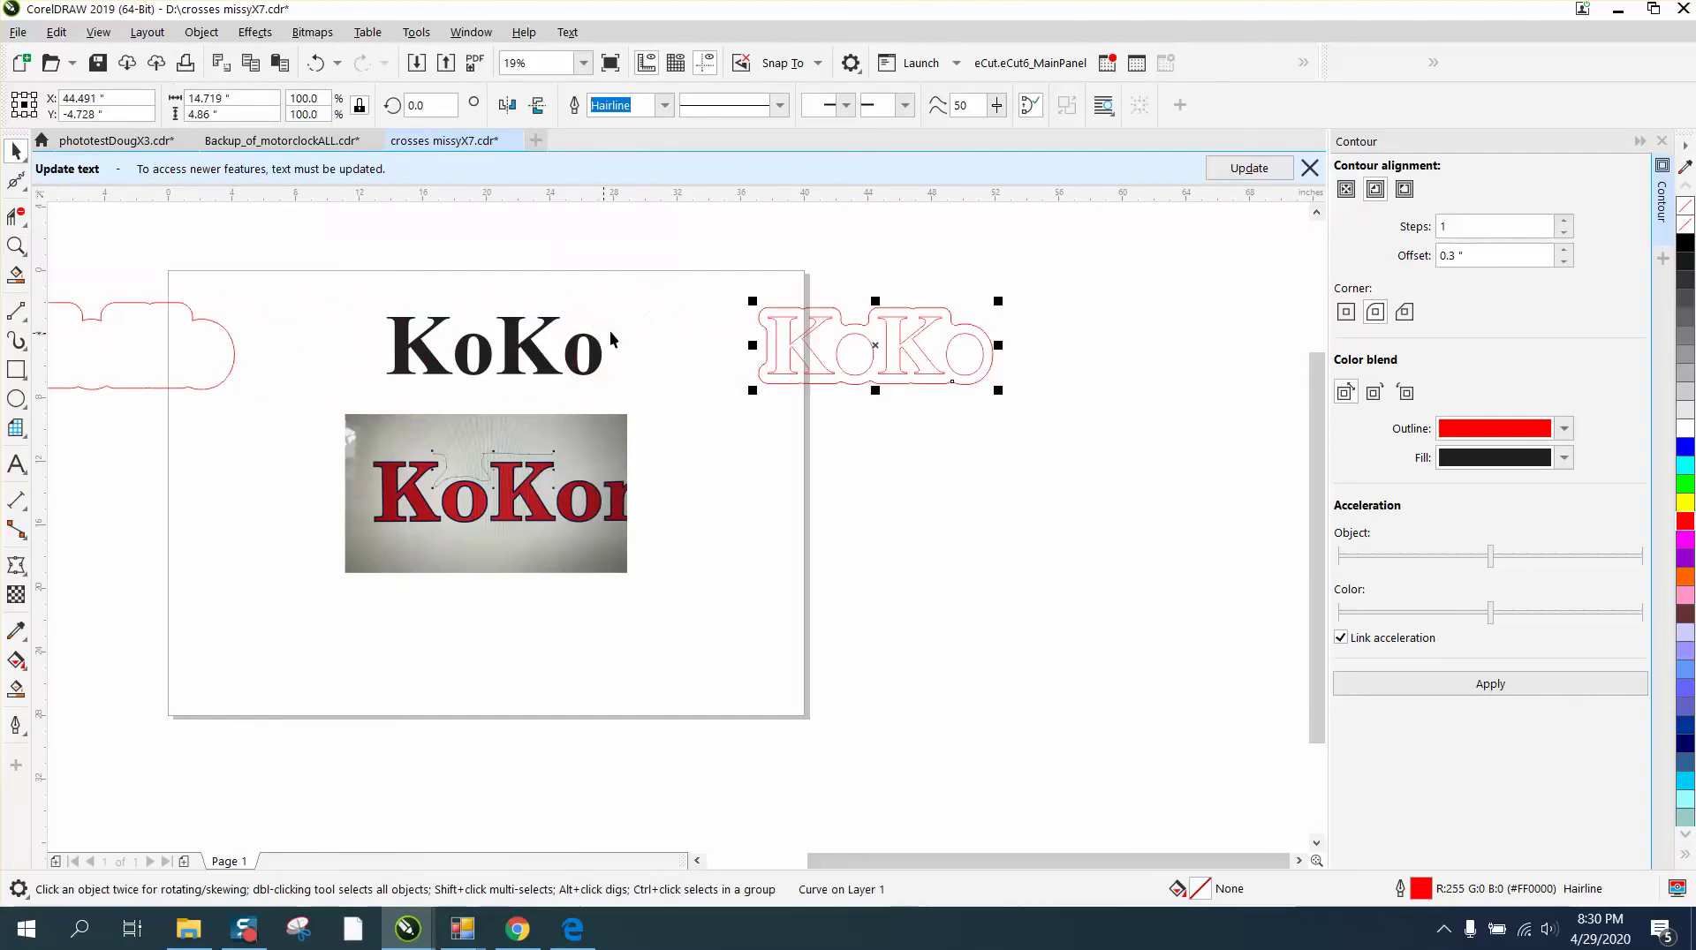
- Select all four KoKo letters, create a boundary outline, and nudge it right and down
{"action": "left_click", "coordinate": [538, 354]}
{"action": "left_click_drag", "start_coordinate": [369, 287], "coordinate": [368, 313]}
{"action": "left_click_drag", "start_coordinate": [655, 389], "coordinate": [656, 389]}
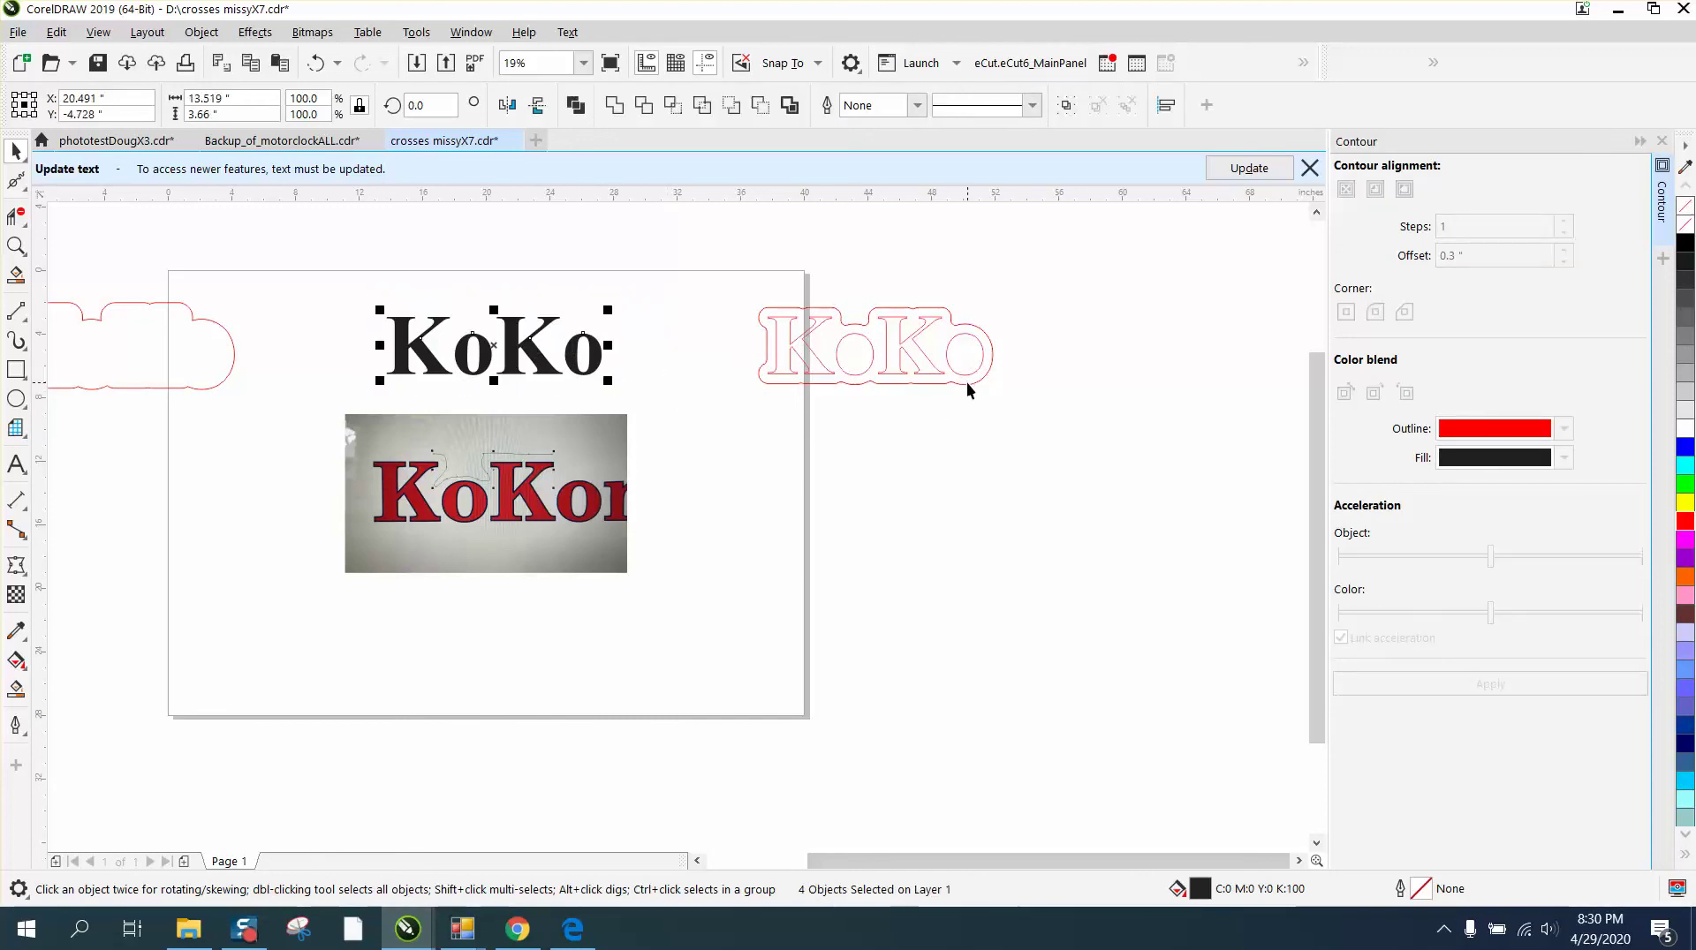
{"action": "left_click", "coordinate": [790, 106]}
{"action": "key", "text": "Right"}
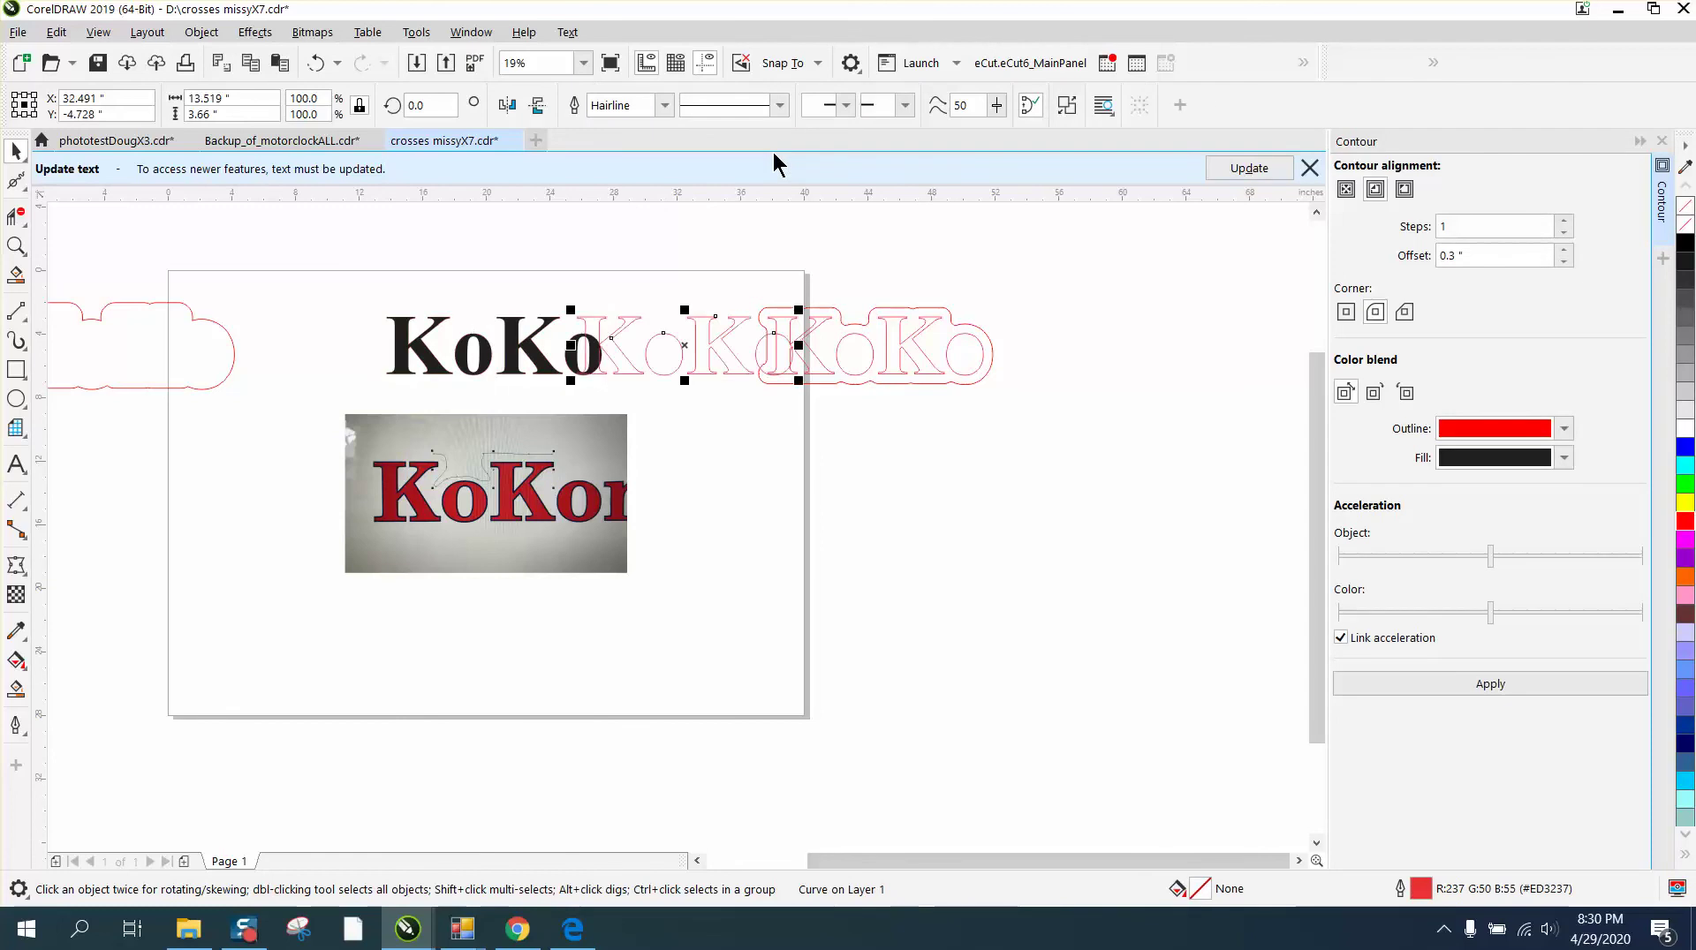
{"action": "key", "text": "Right"}
{"action": "key", "text": "Down"}
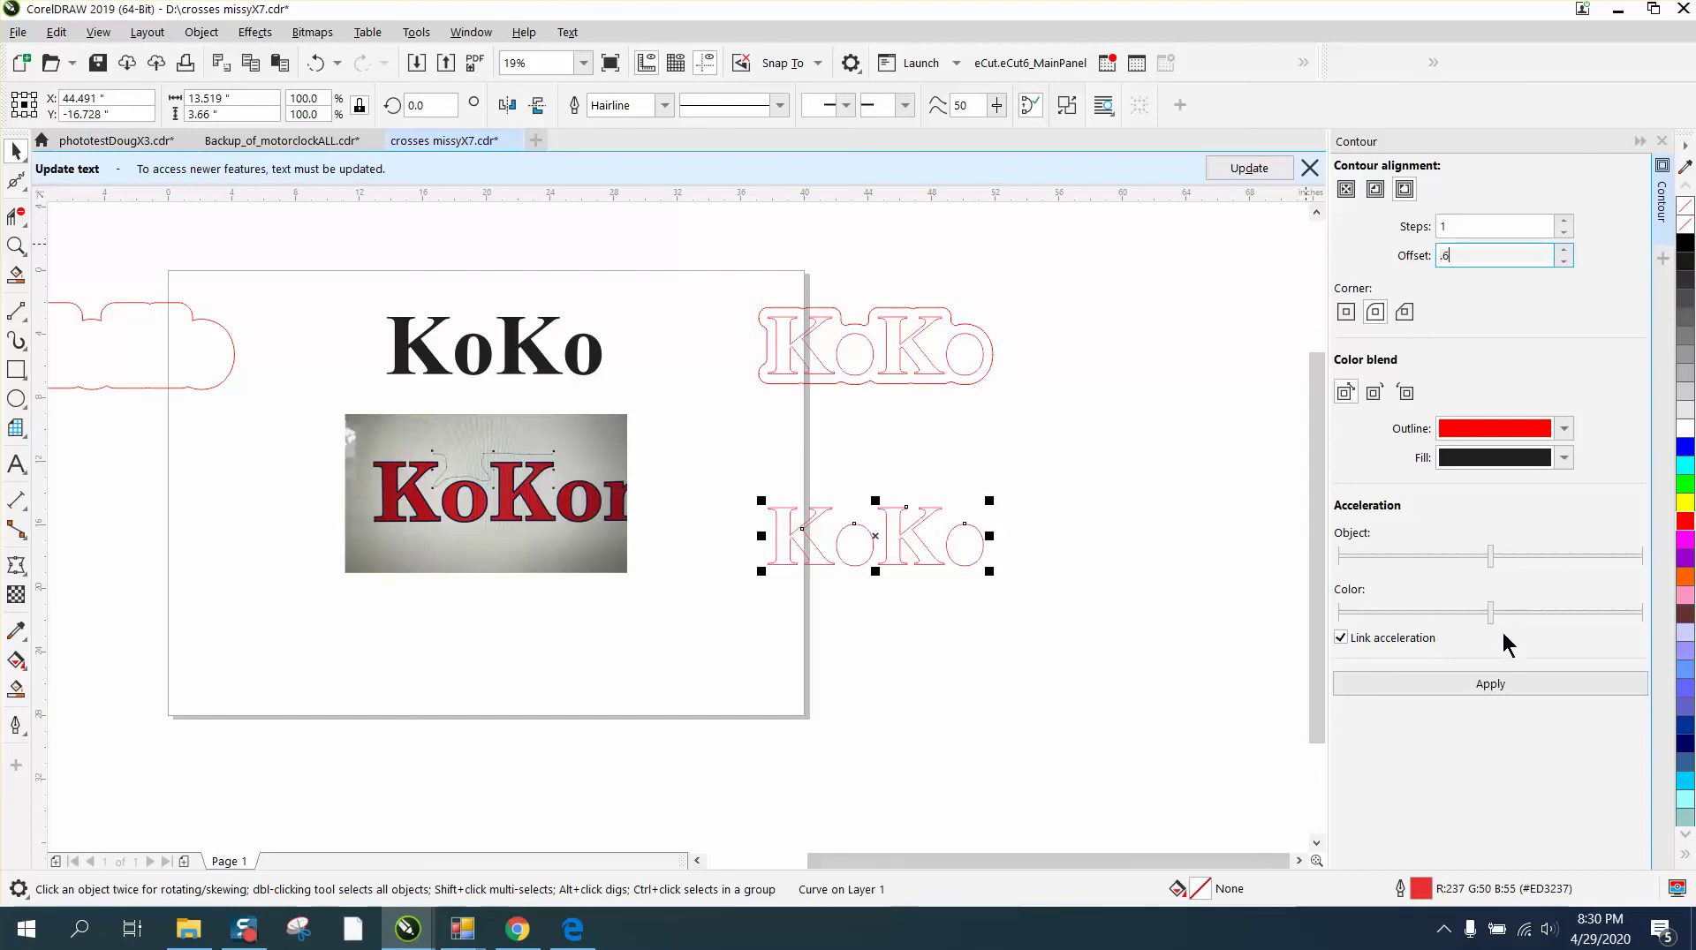
- Apply a 0.6-inch outside contour to the lower KoKo outline
{"action": "left_click", "coordinate": [1487, 686]}
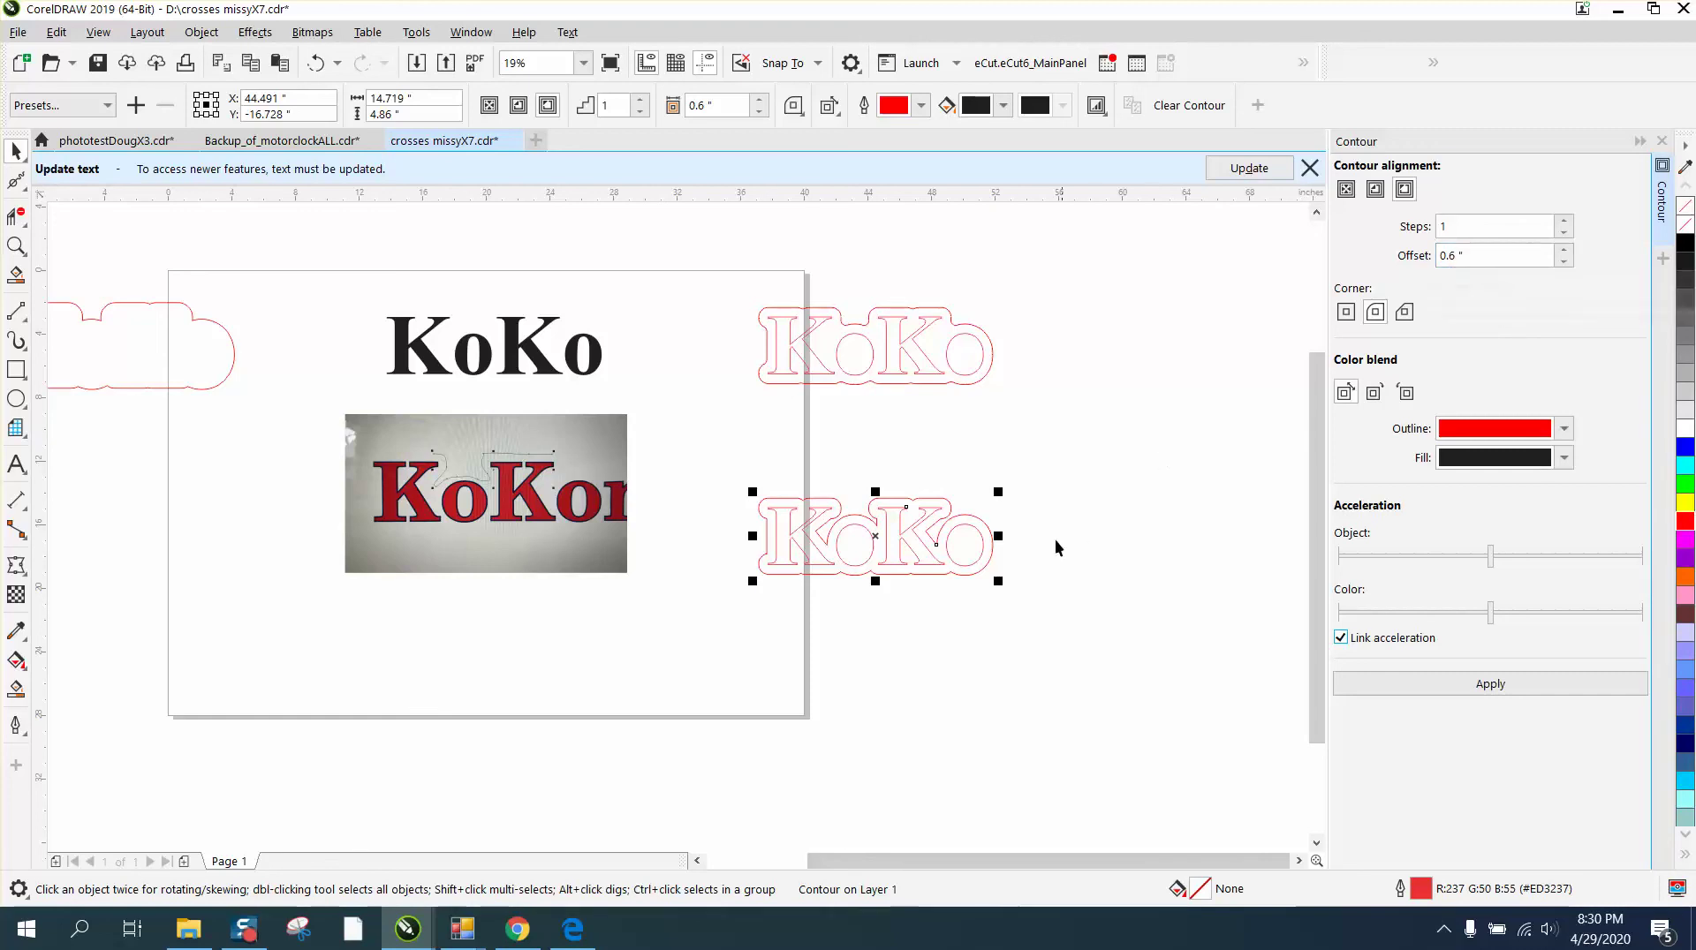
{"action": "left_click", "coordinate": [16, 245]}
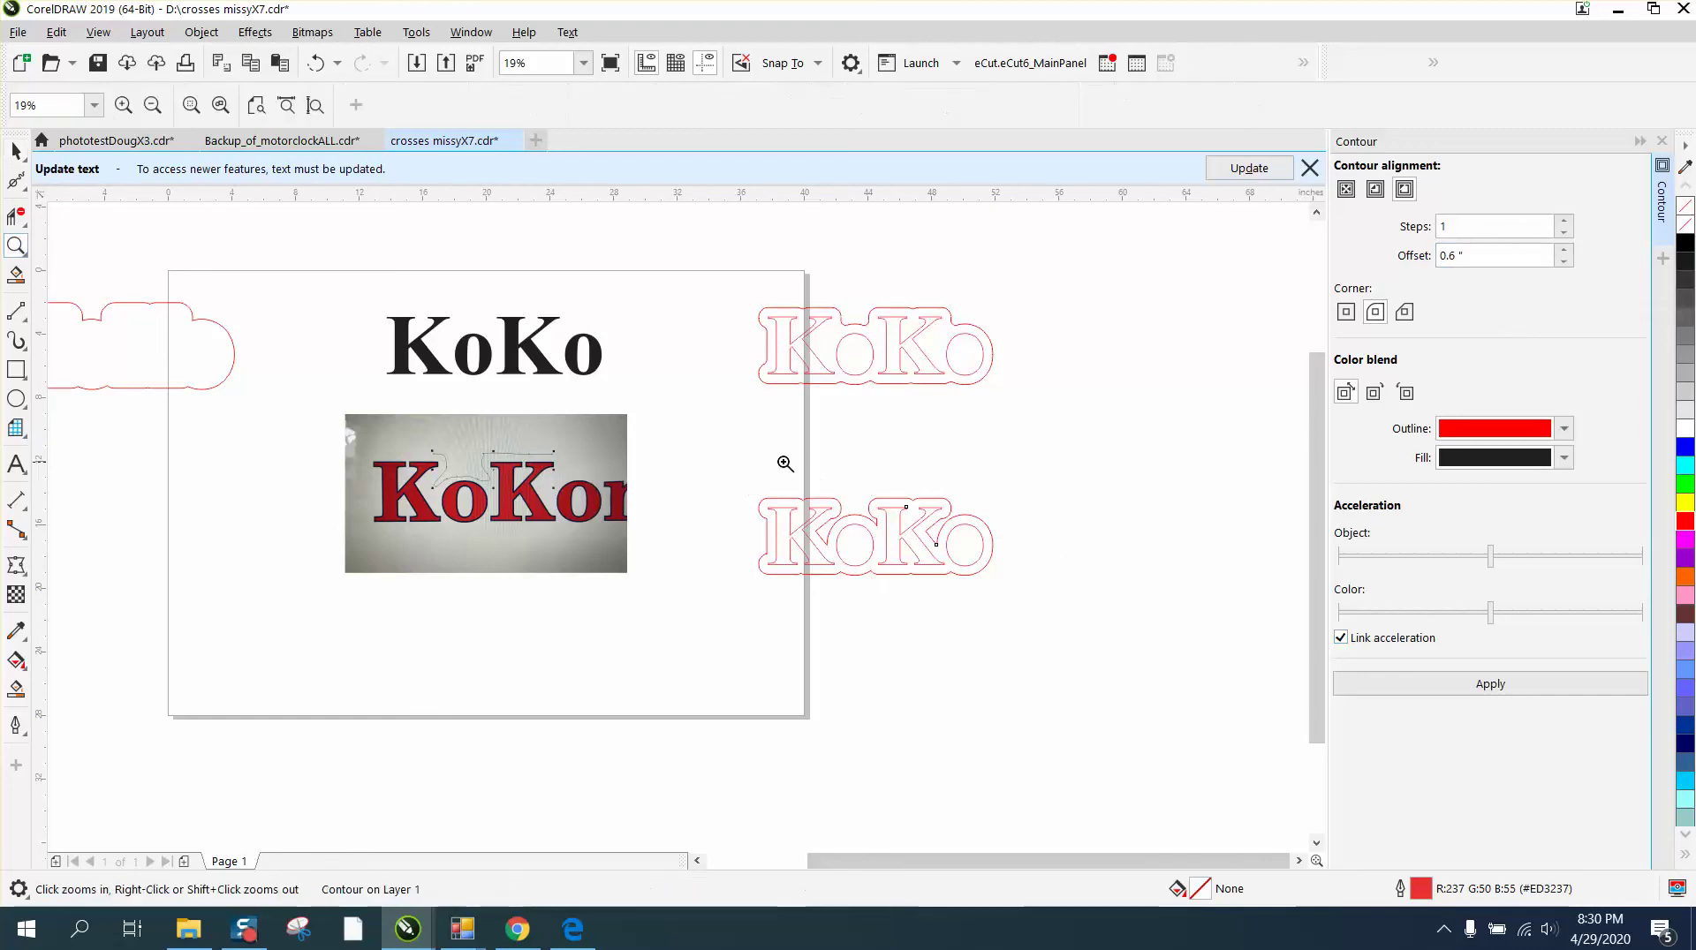
{"action": "left_click_drag", "start_coordinate": [753, 464], "coordinate": [1117, 628]}
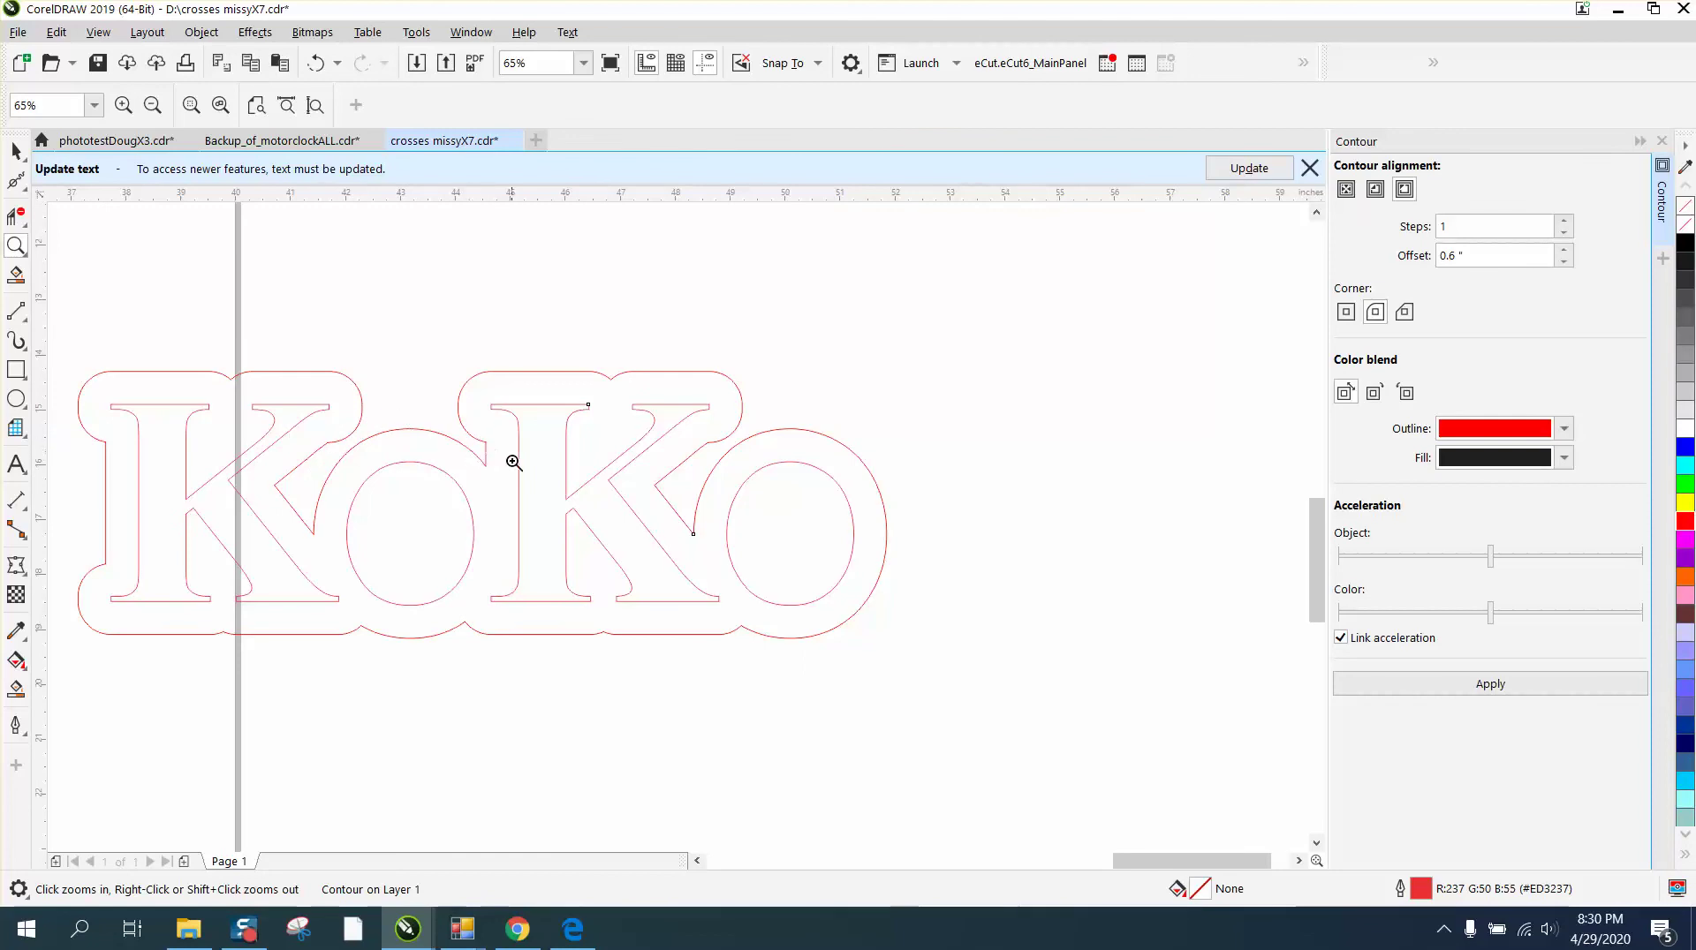
{"action": "right_click", "coordinate": [852, 466]}
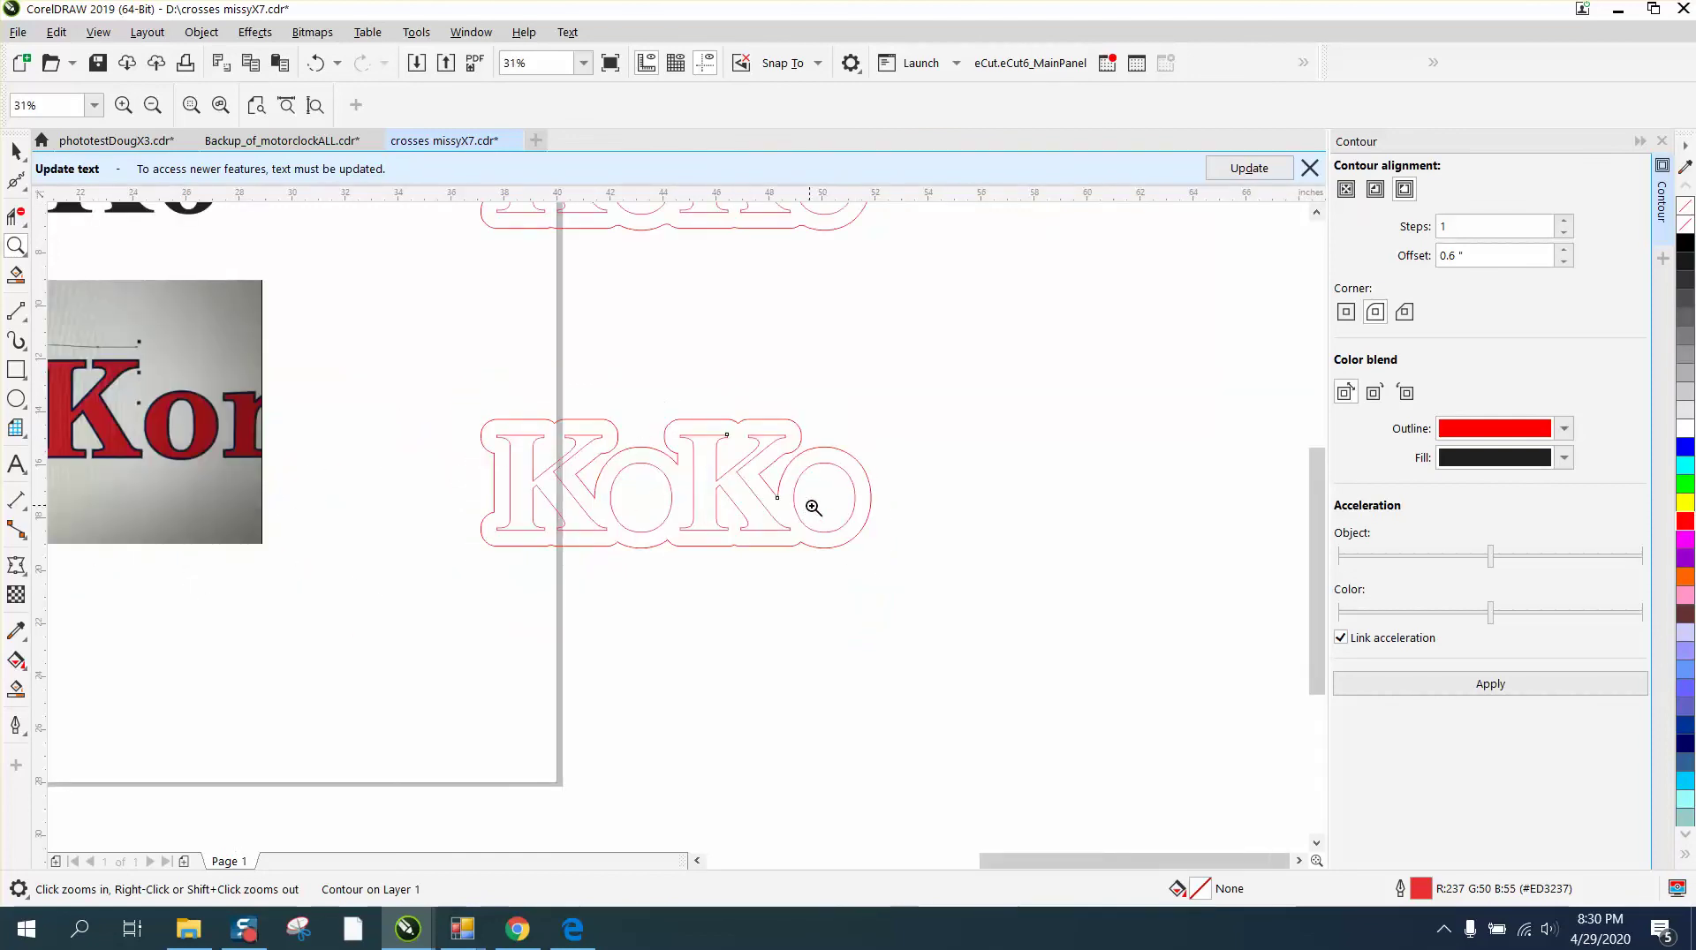
{"action": "right_click", "coordinate": [877, 500]}
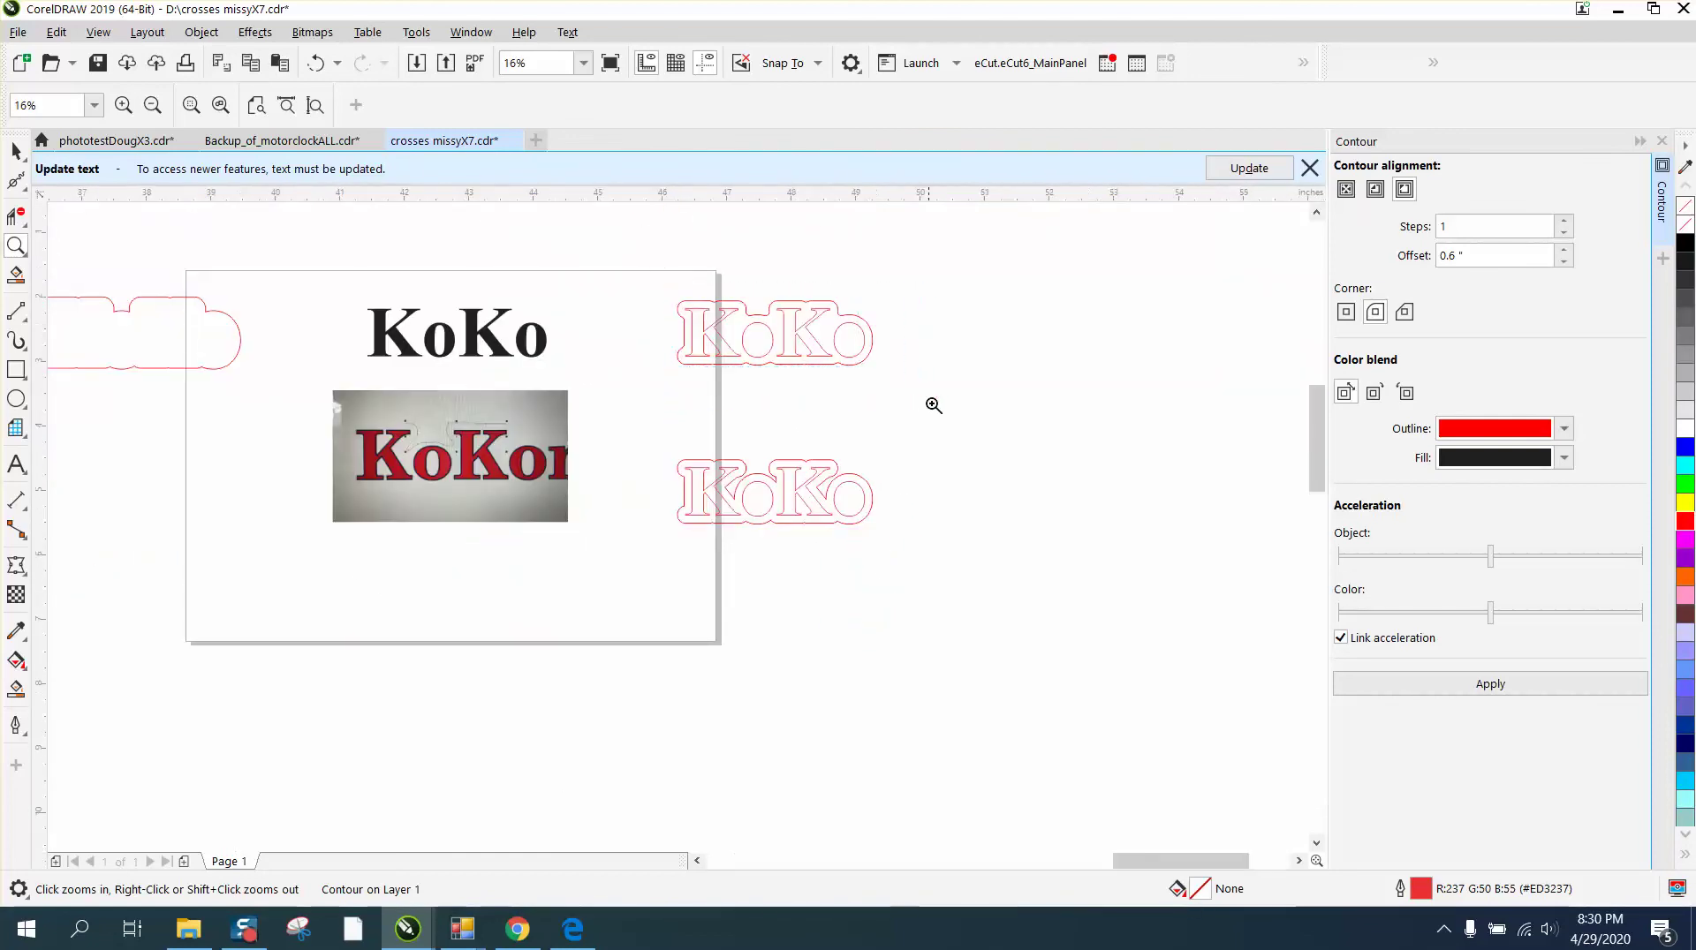
{"action": "left_click_drag", "start_coordinate": [934, 406], "coordinate": [670, 372]}
{"action": "right_click", "coordinate": [769, 367]}
{"action": "right_click", "coordinate": [776, 367]}
{"action": "right_click", "coordinate": [777, 367]}
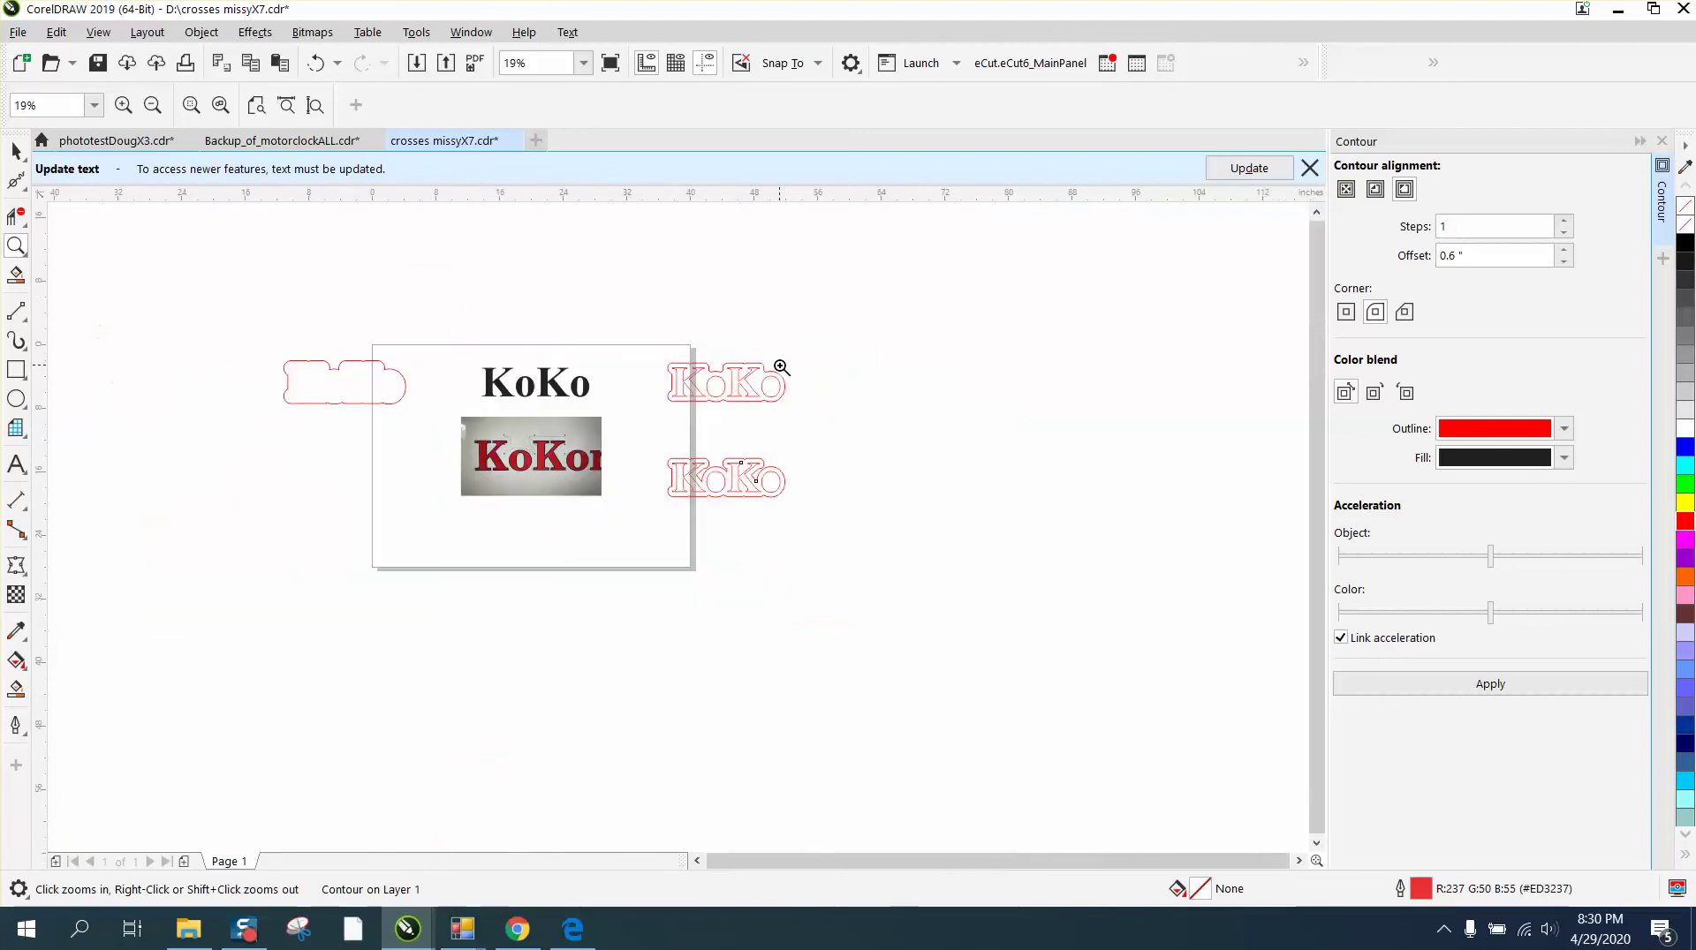
{"action": "left_click_drag", "start_coordinate": [230, 328], "coordinate": [873, 541]}
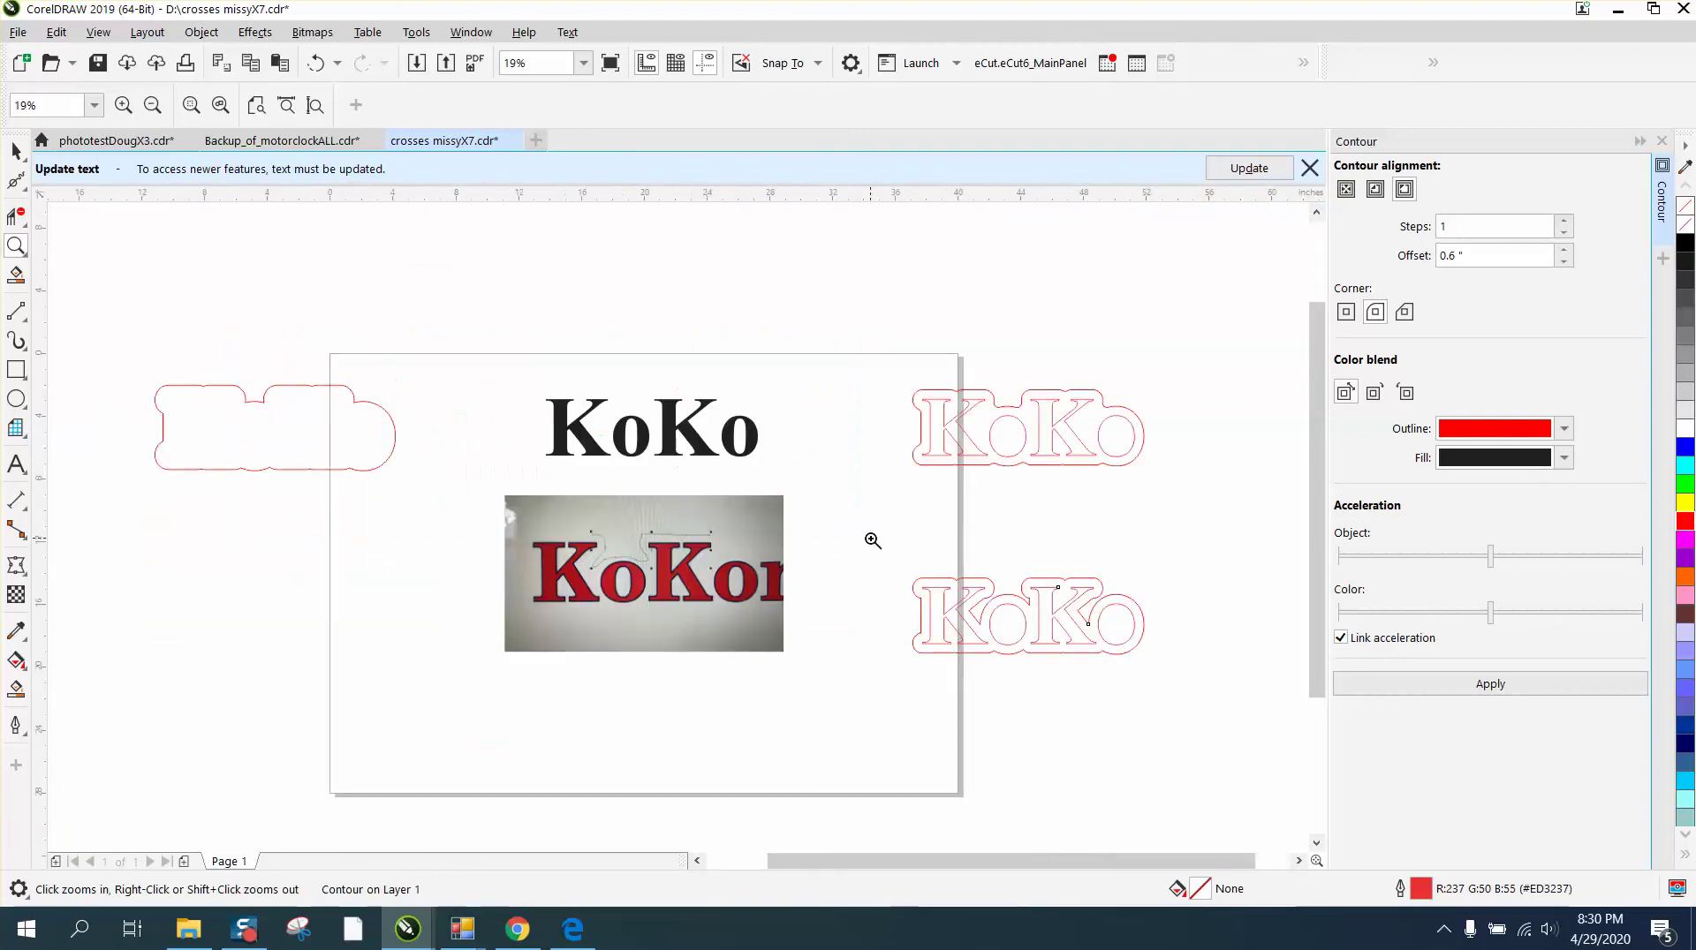